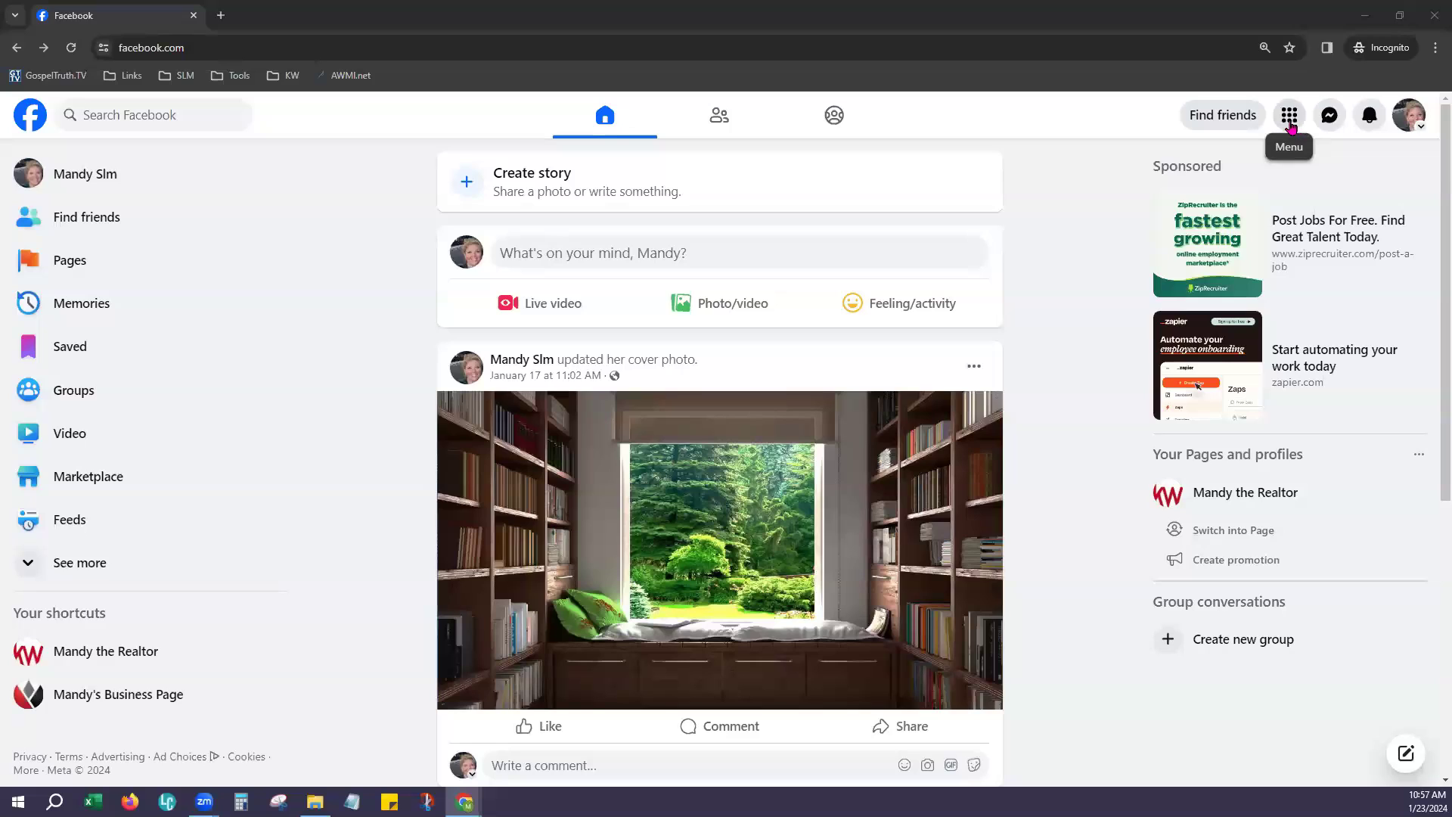
Step: Start a new Page from the Create menu, checking the mobile preview before returning to desktop
left_click(1291, 126)
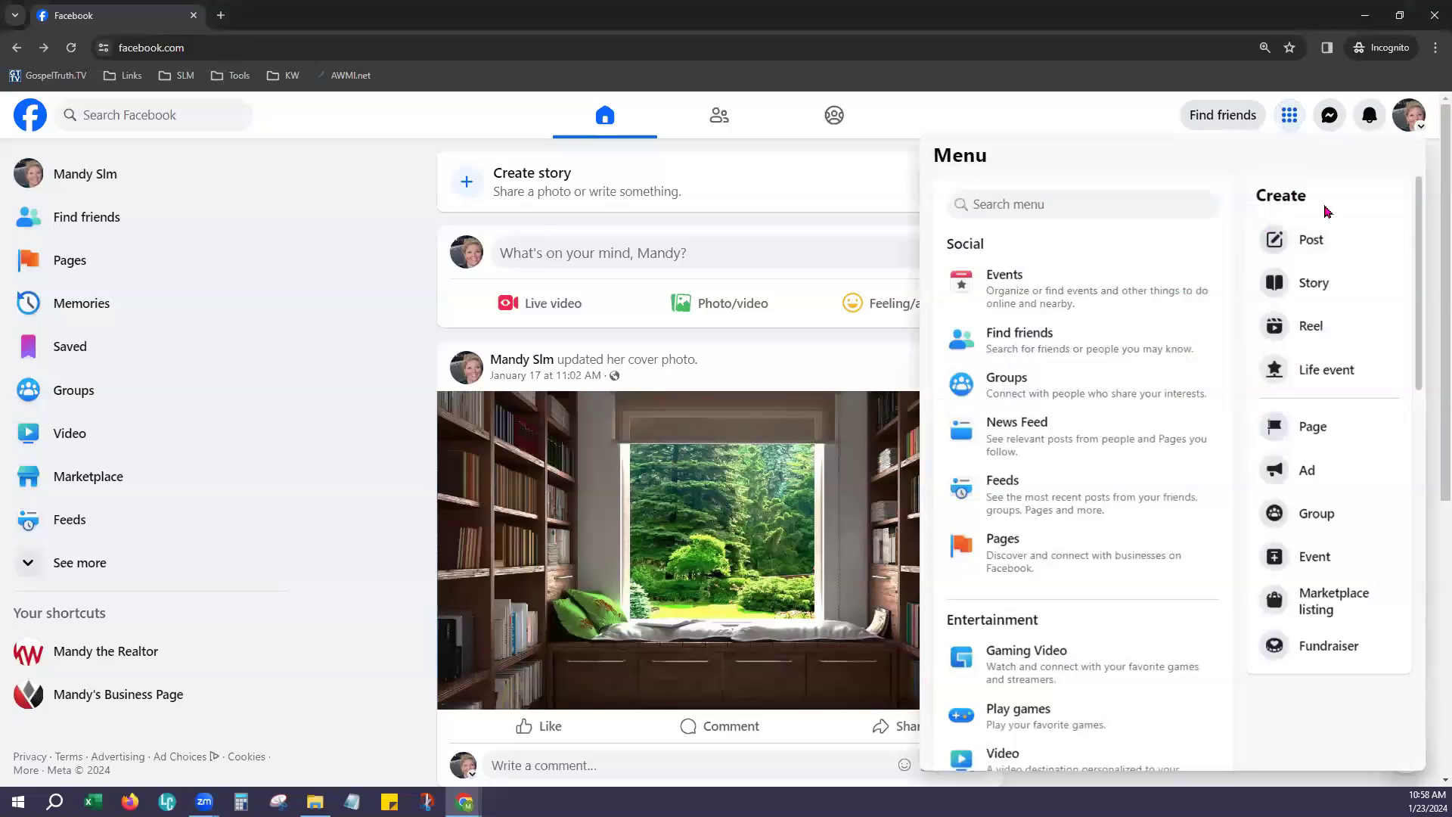
left_click(1380, 429)
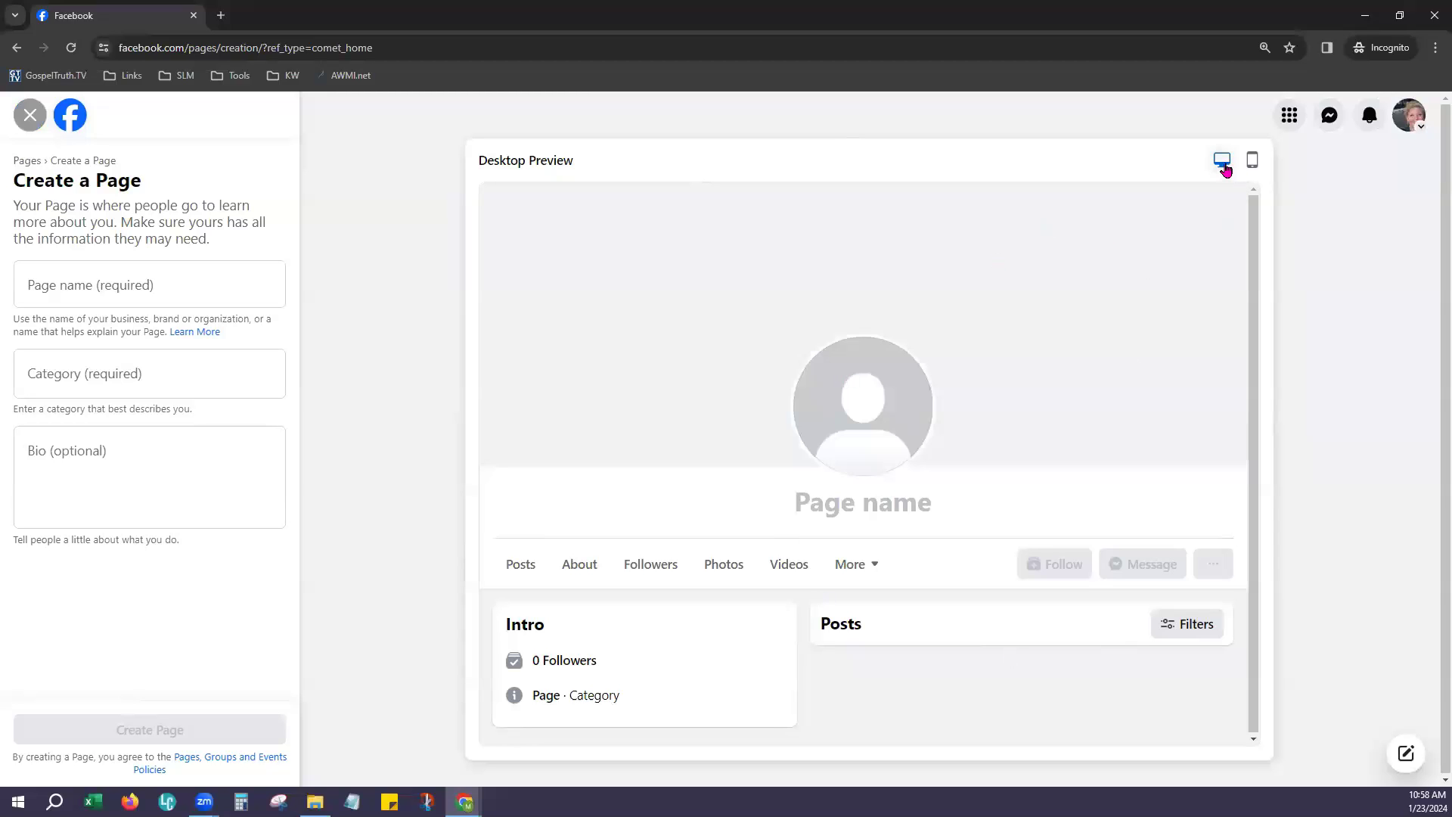
left_click(1252, 161)
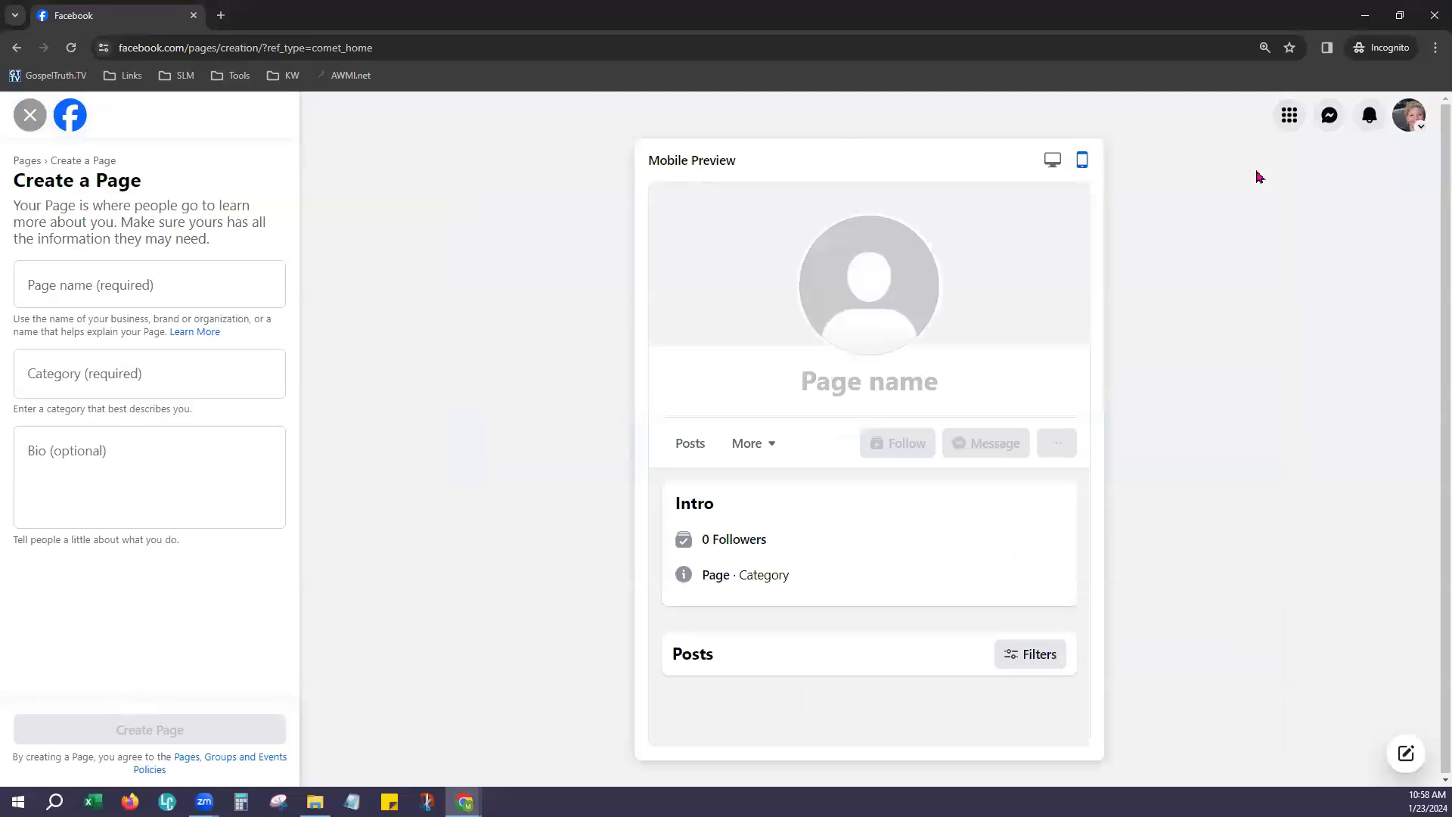
left_click(1052, 160)
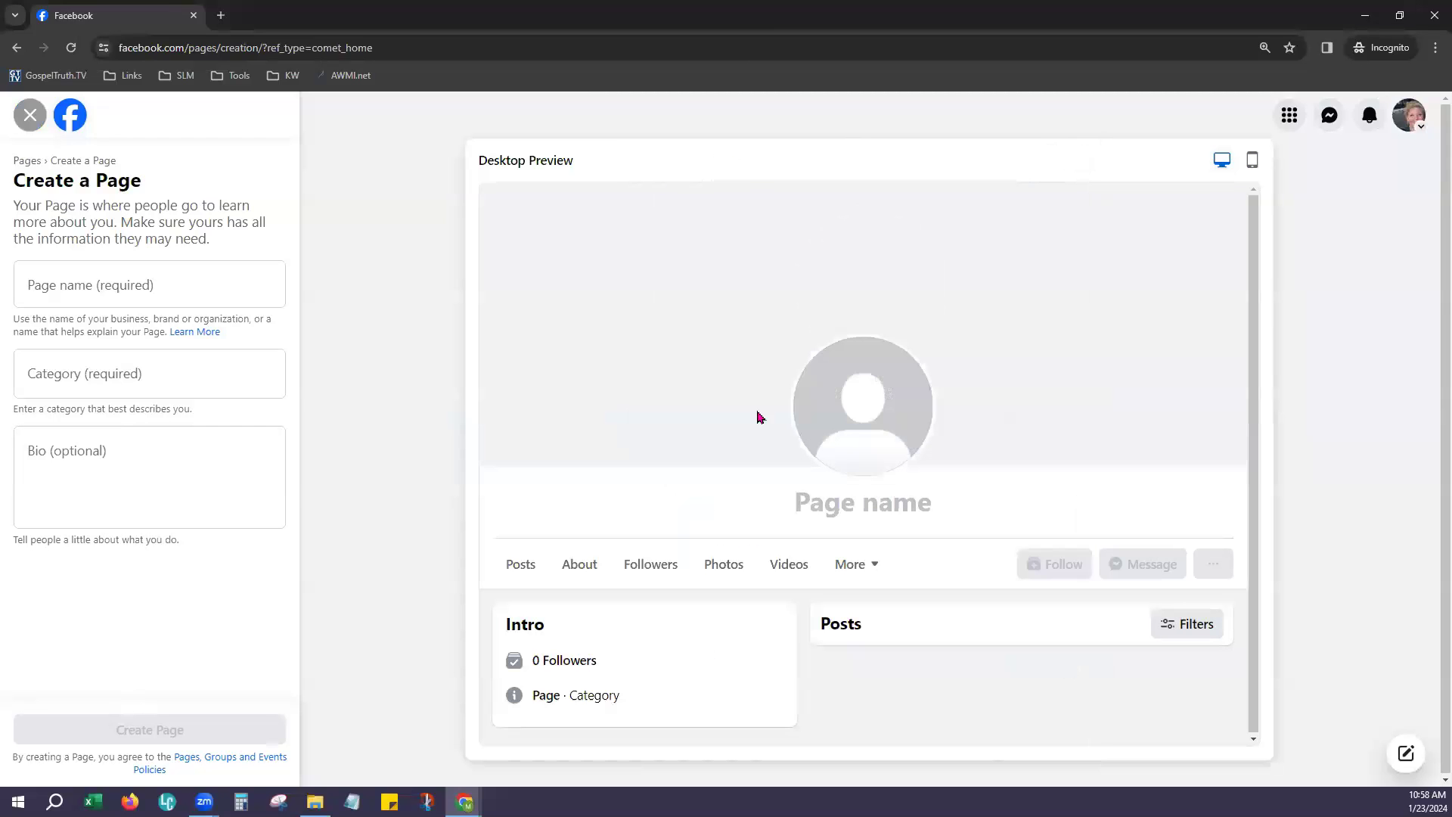
Step: Enter the real estate agent's page name, correcting typos along the way
left_click(141, 289)
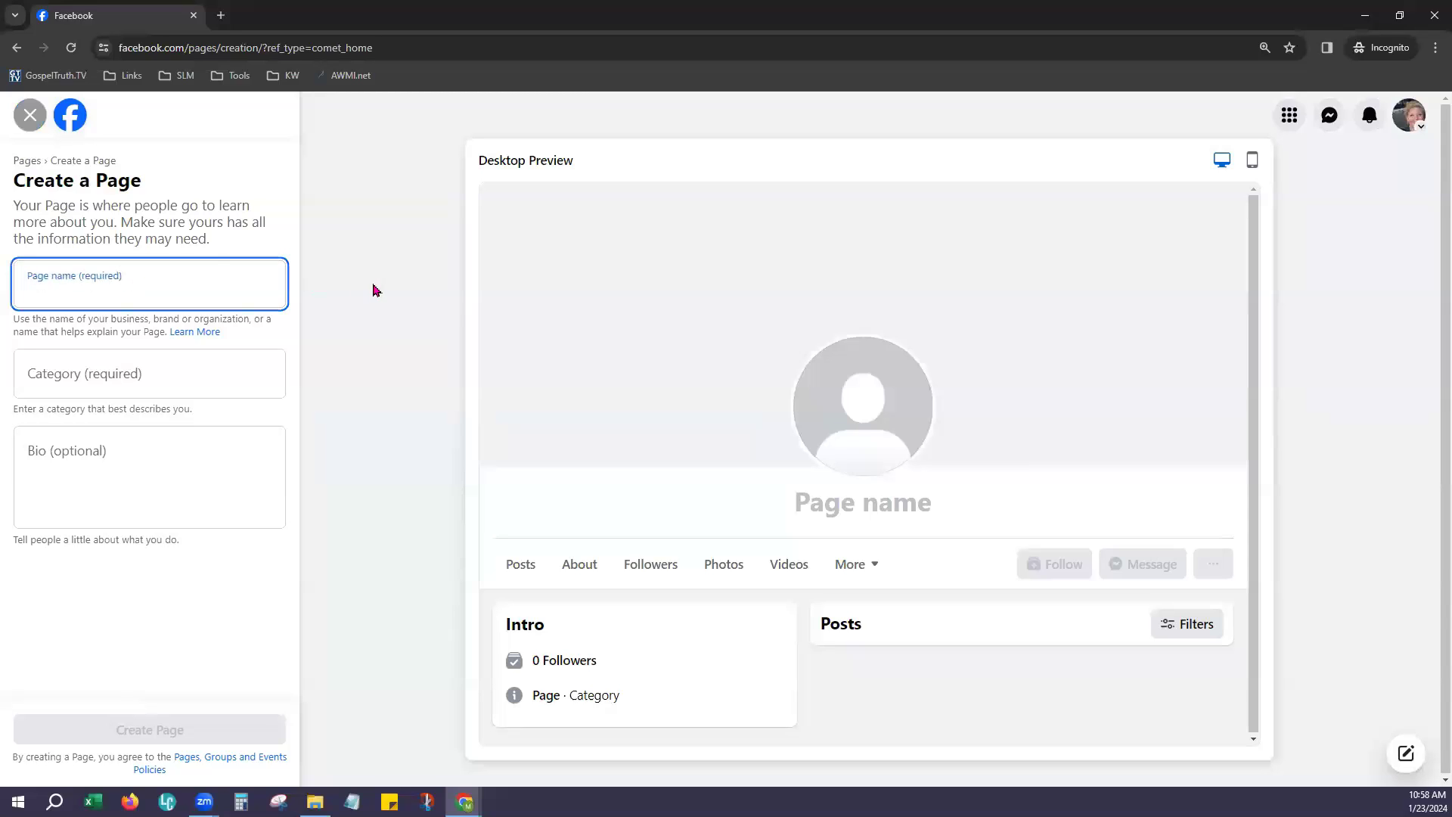
type("Mandy th")
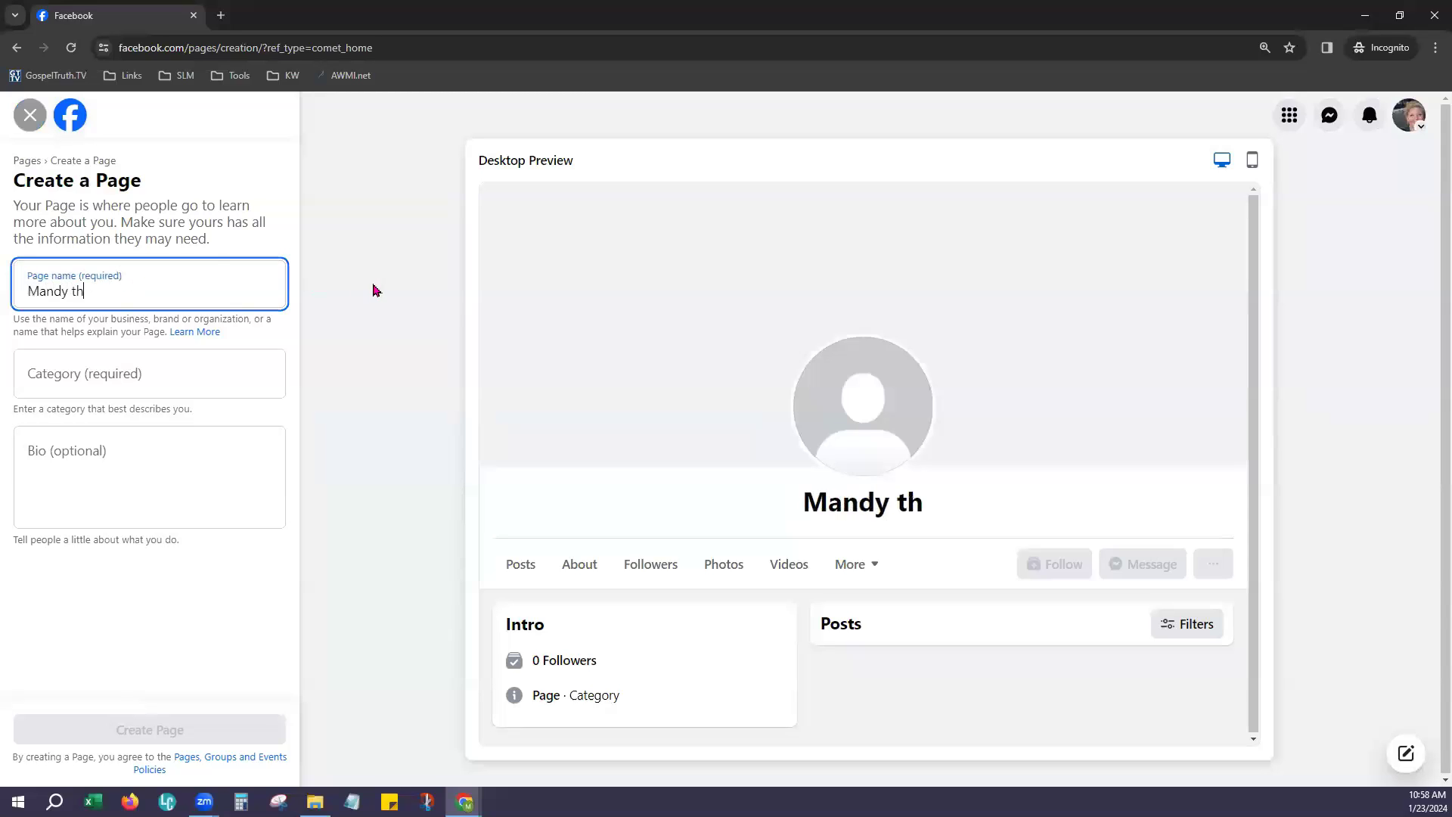
type("e Realtor")
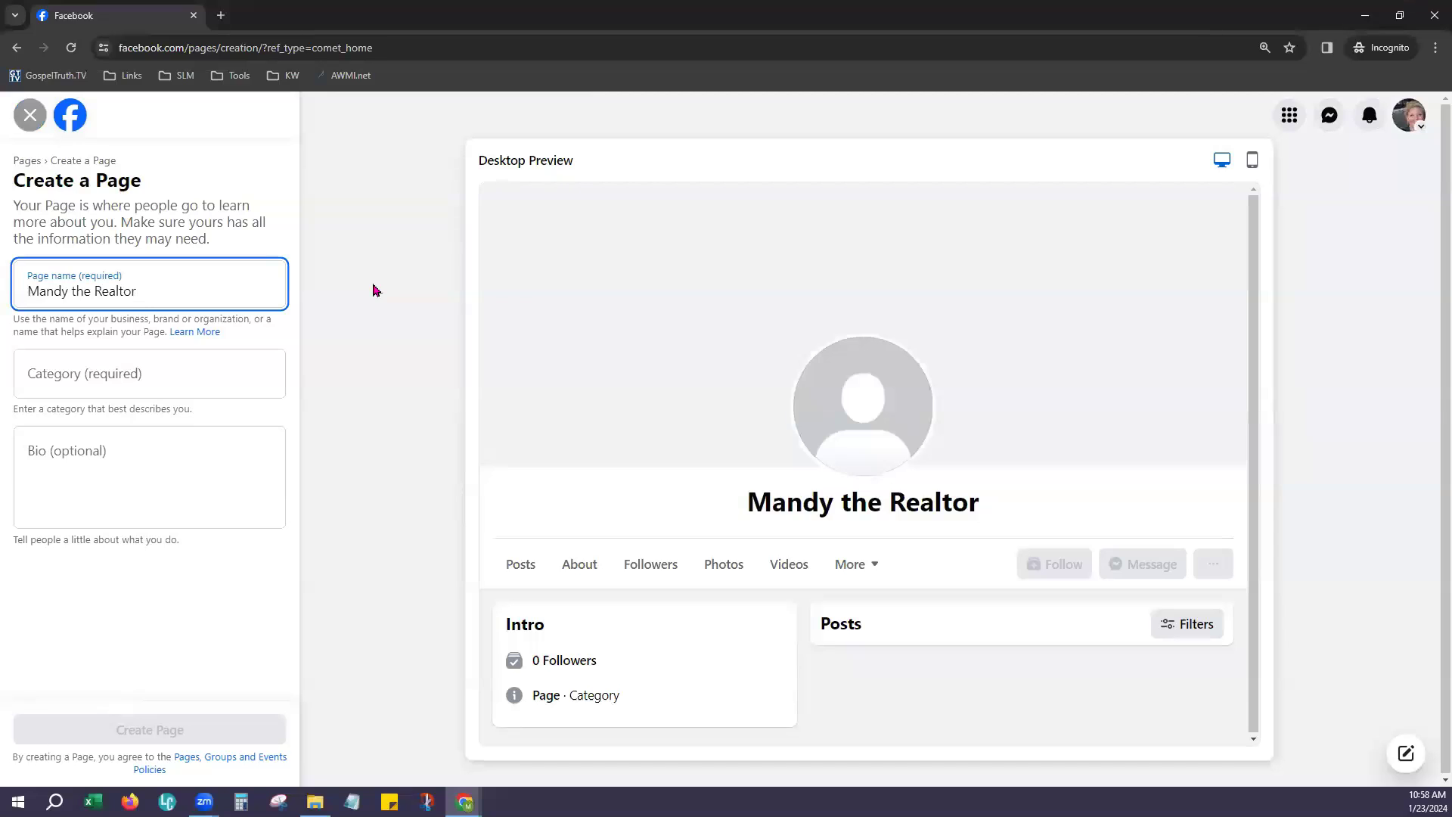
key("BackSpace")
key("BackSpace")
key("BackSpace")
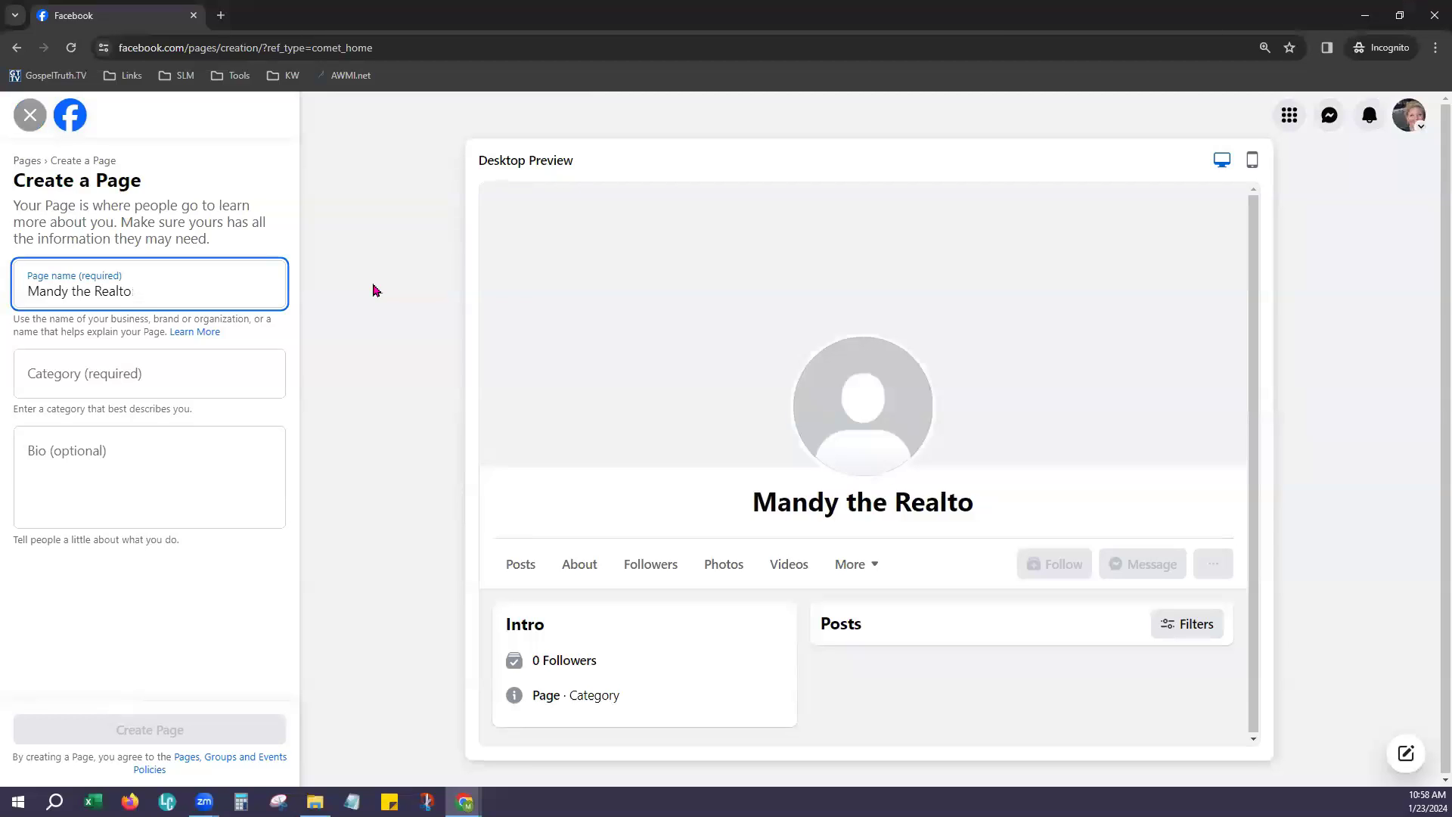
type("Es")
type("ta")
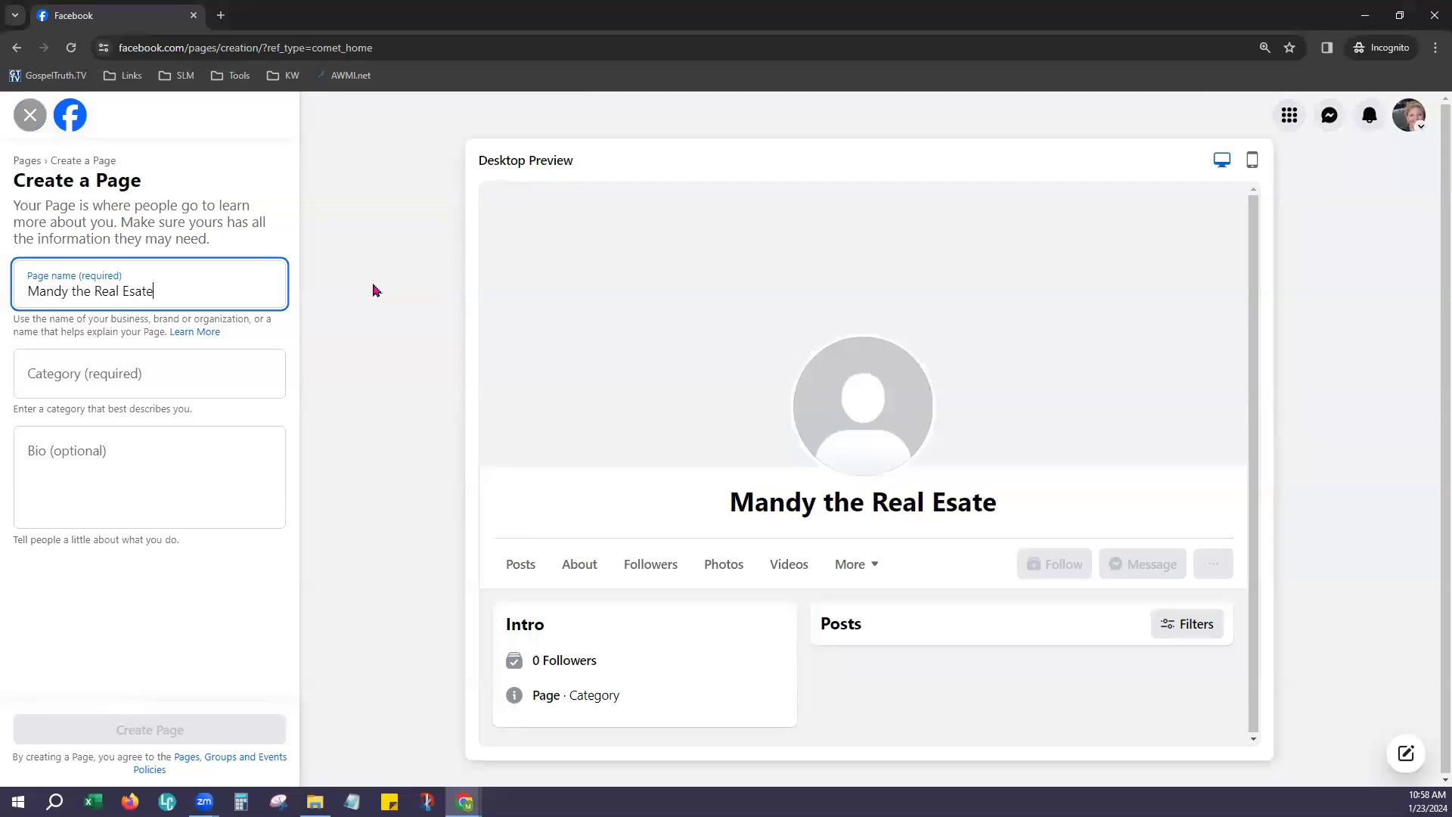
key("BackSpace")
key("BackSpace")
type("tate Agent")
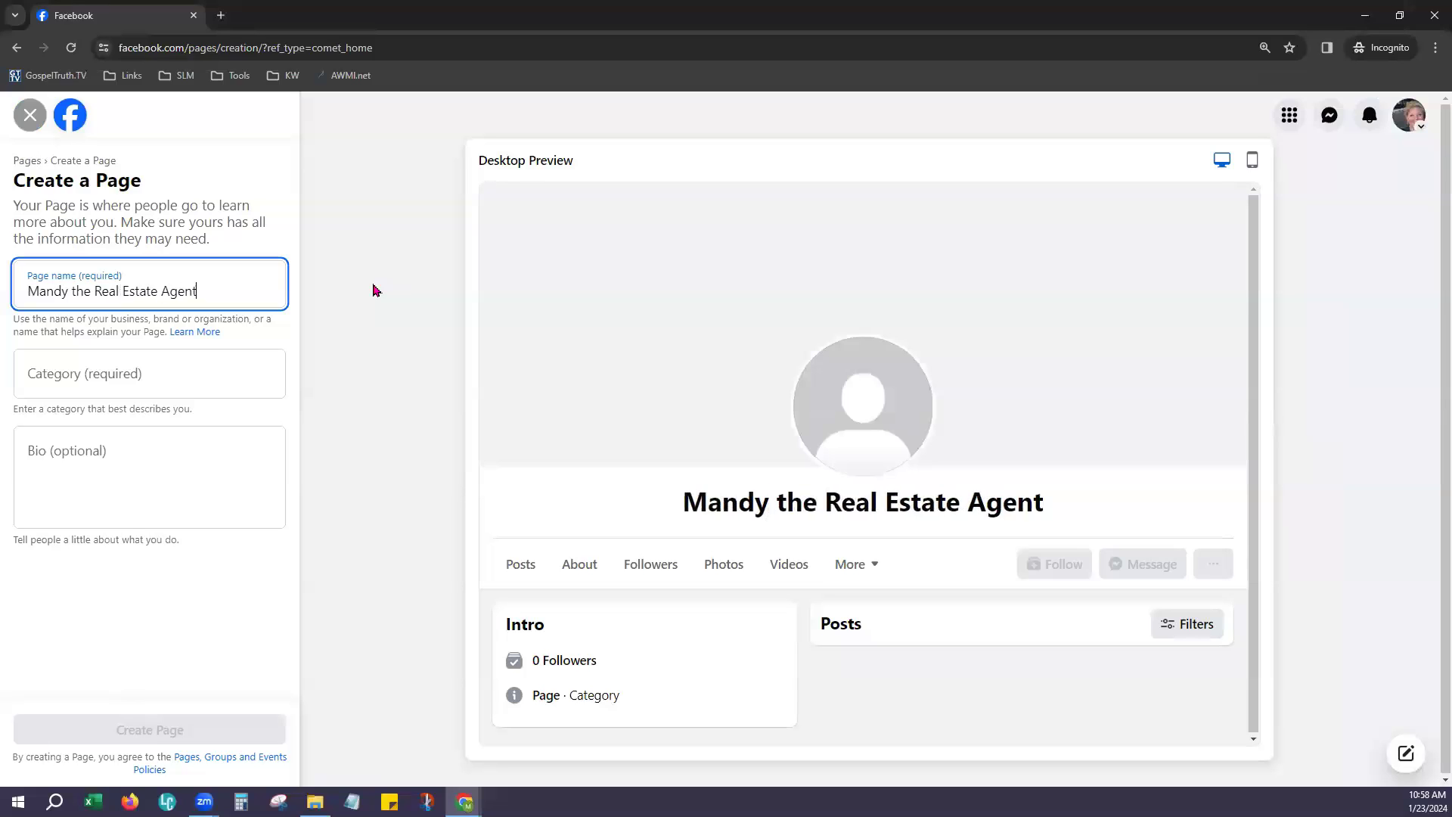
Step: Add categories Real Estate and Real Estate Agent and the bio 'Biography'
left_click(186, 378)
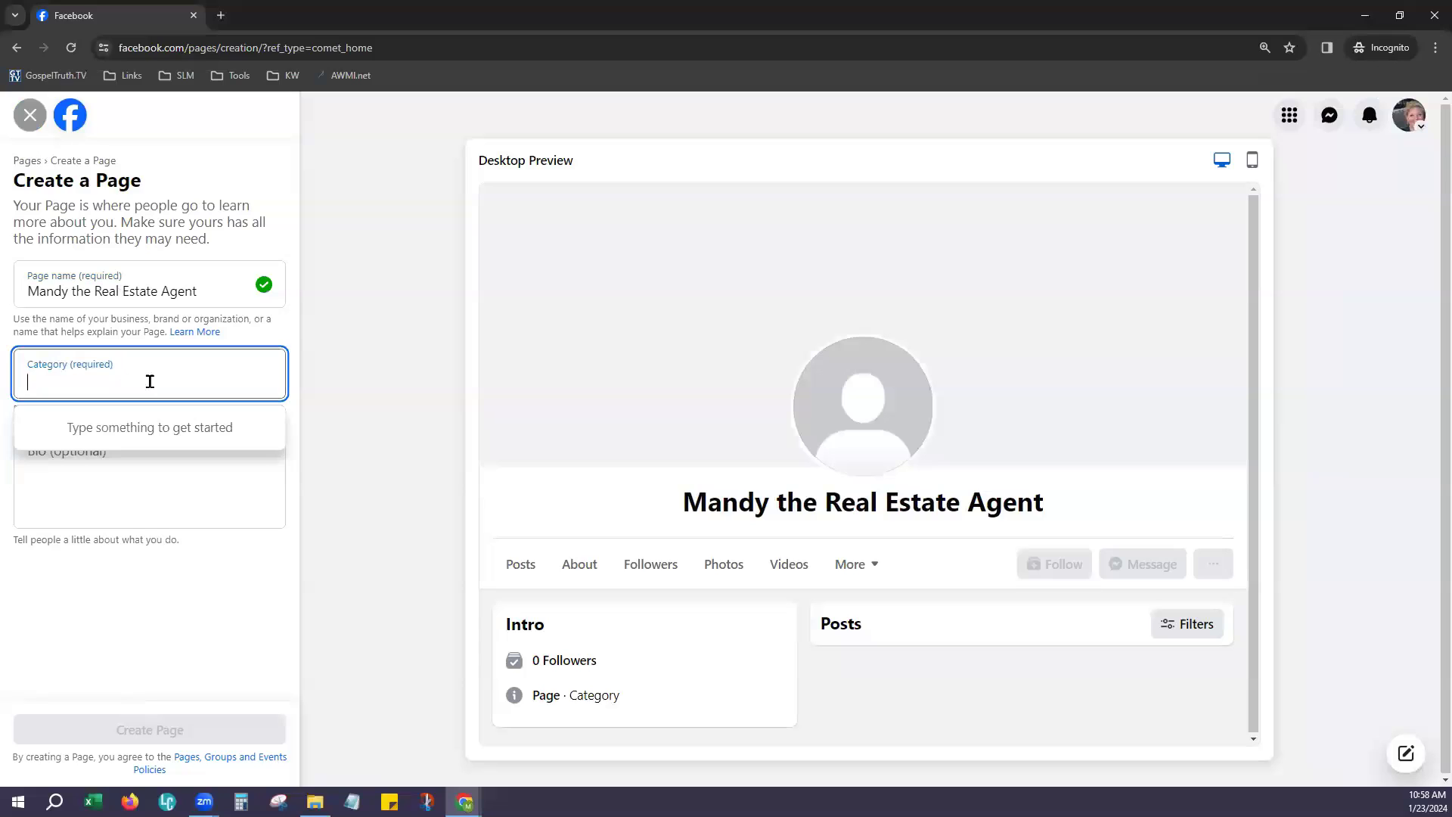
type("Real")
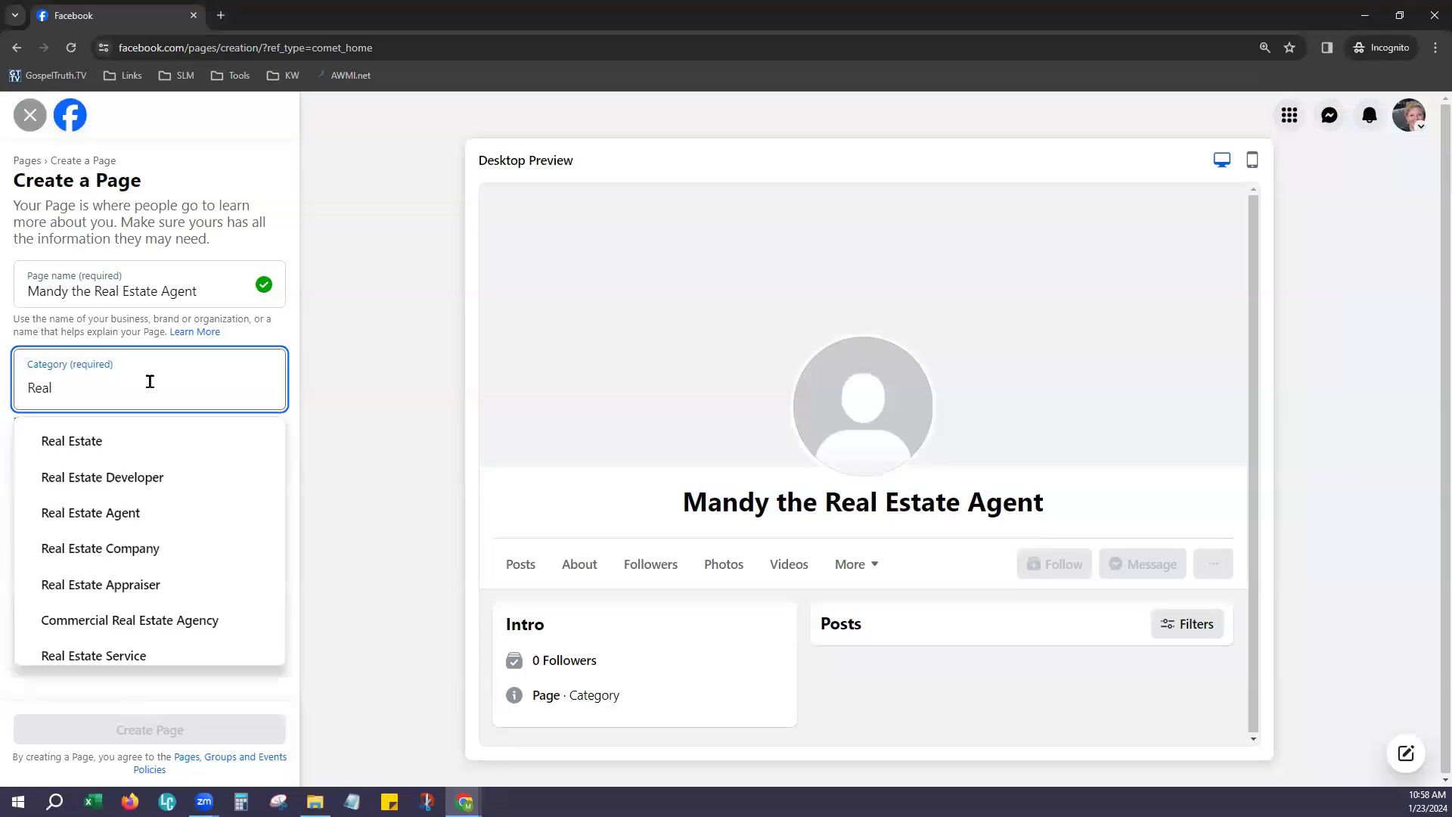
left_click(100, 448)
type("Real")
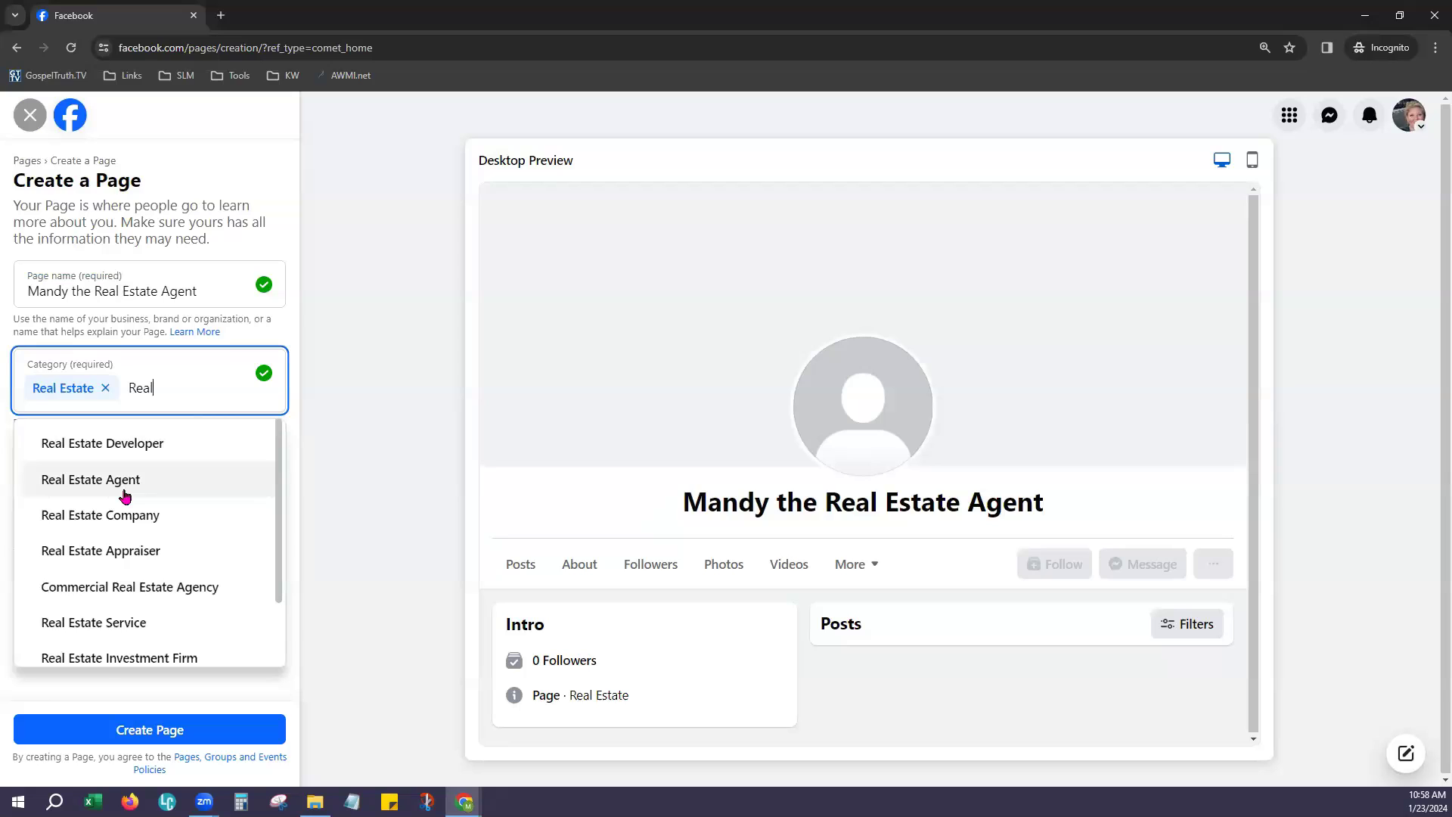
left_click(125, 496)
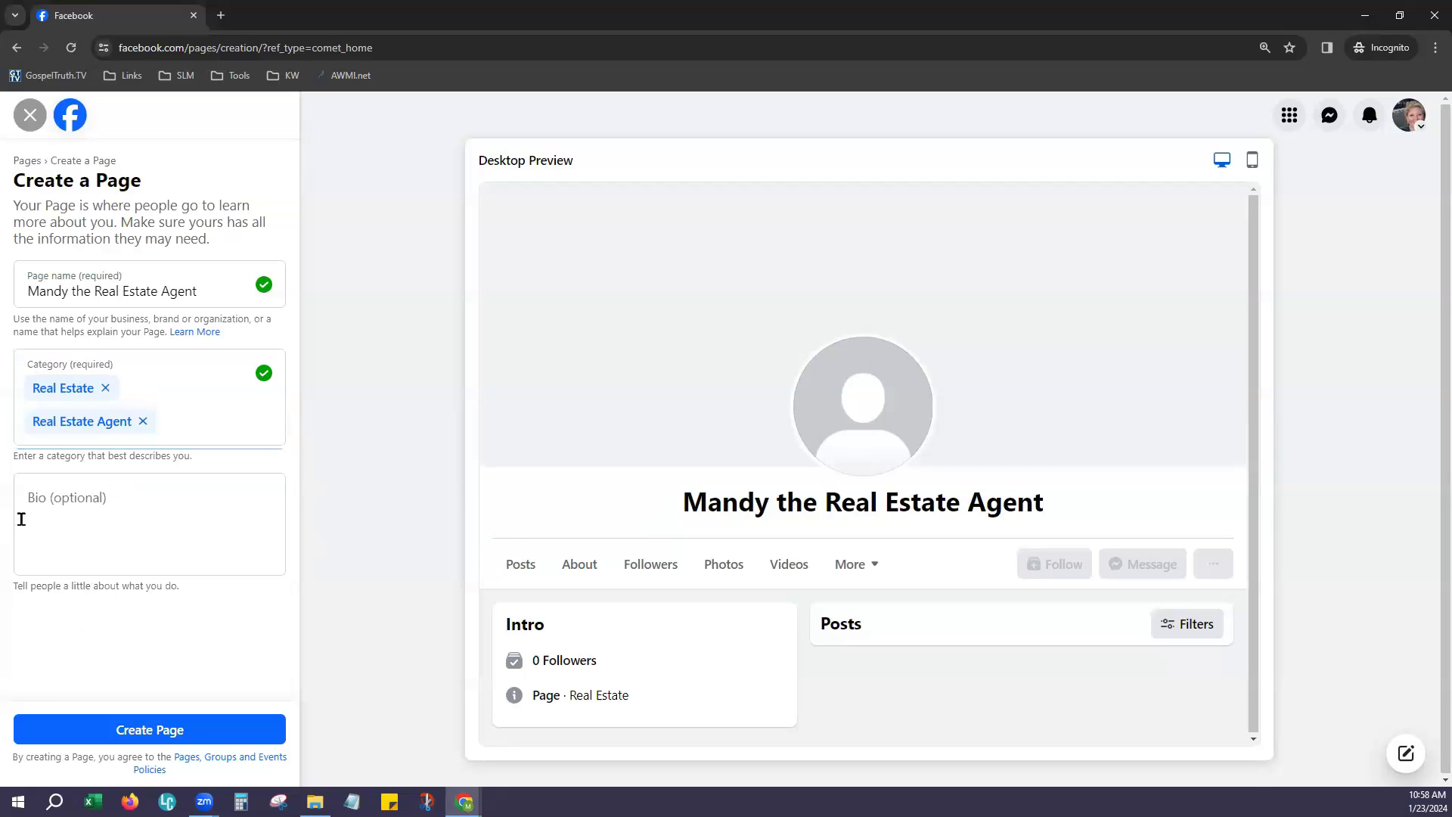
left_click(81, 497)
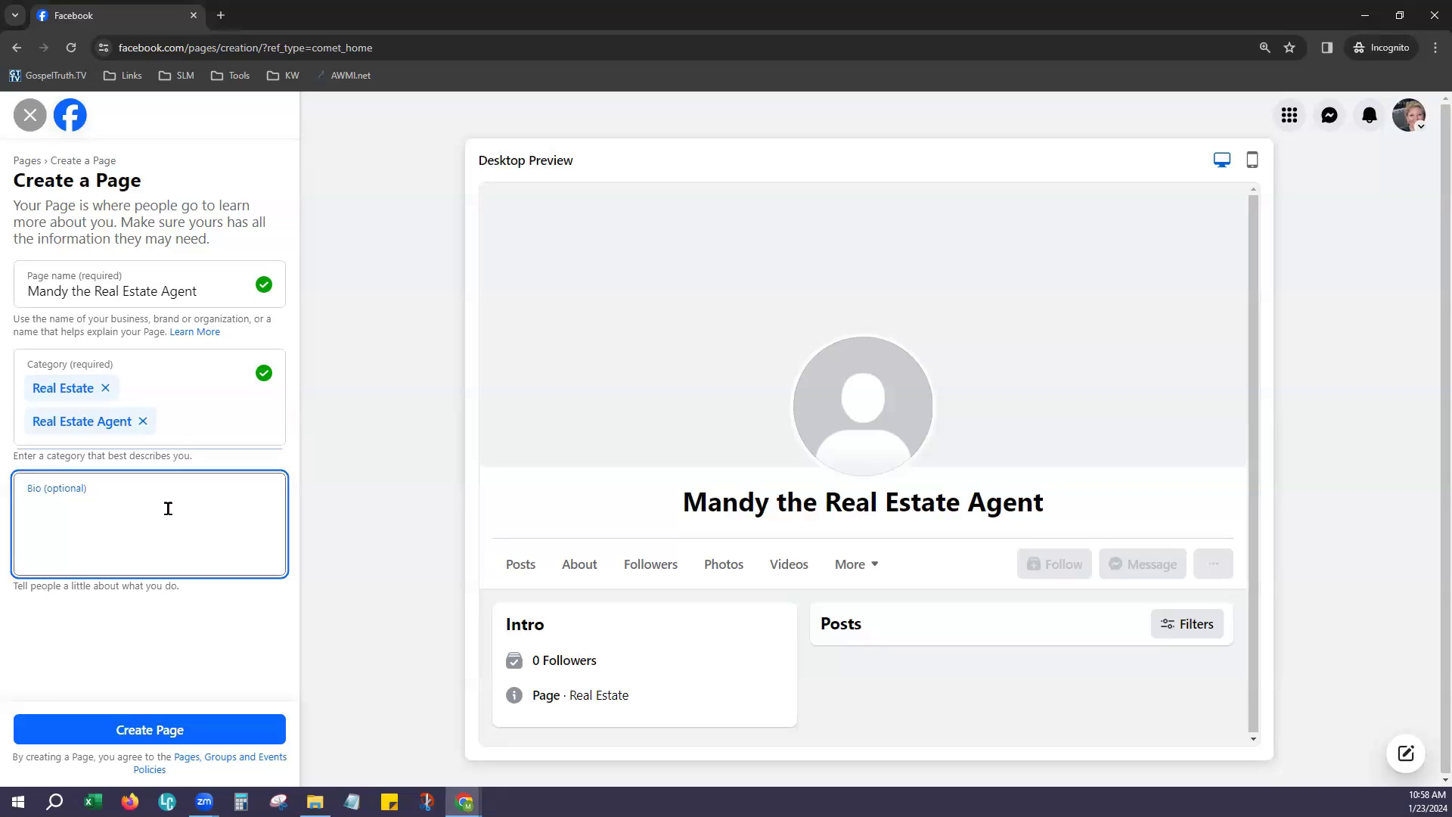
type("Biography")
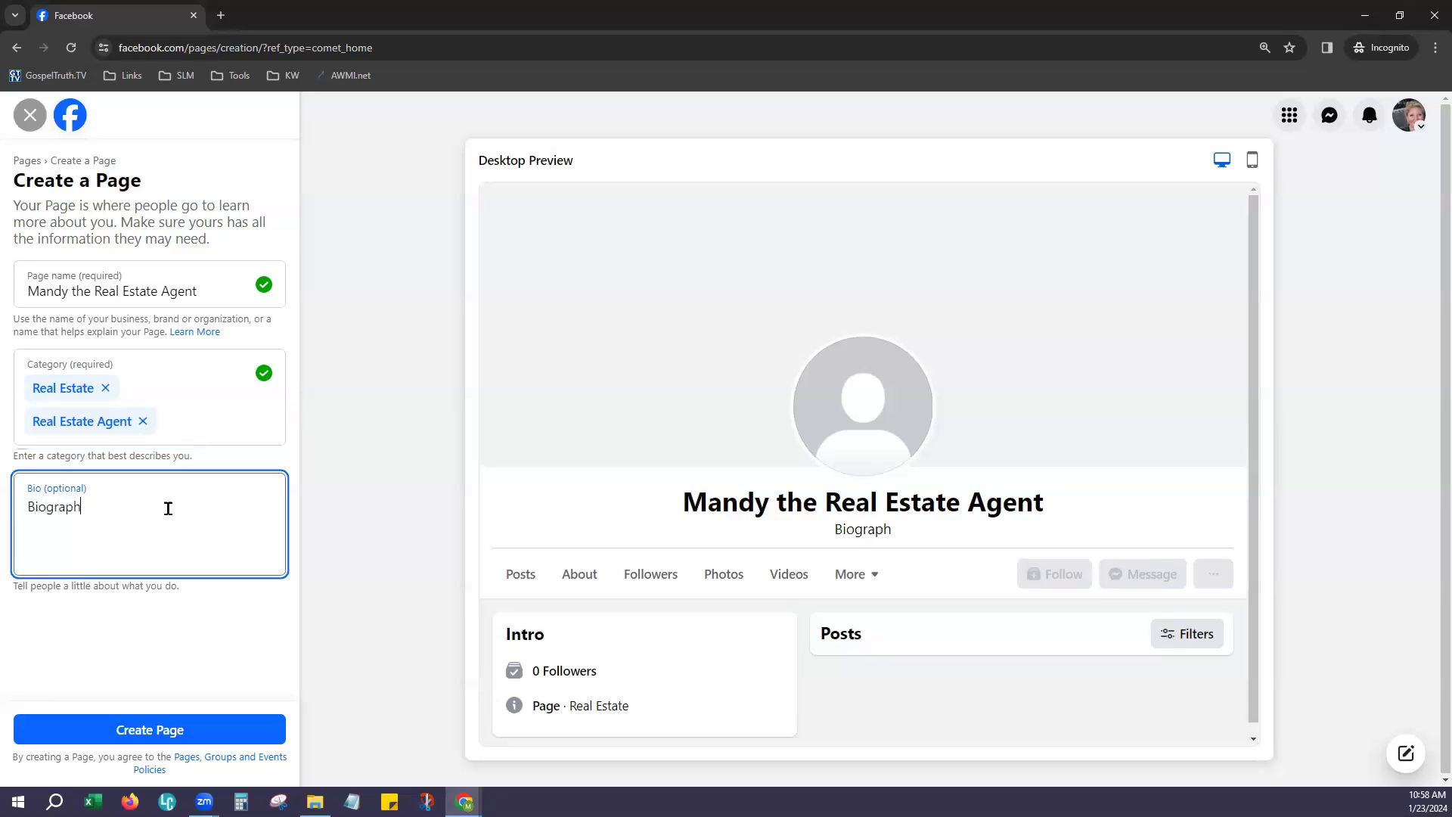
left_click(406, 498)
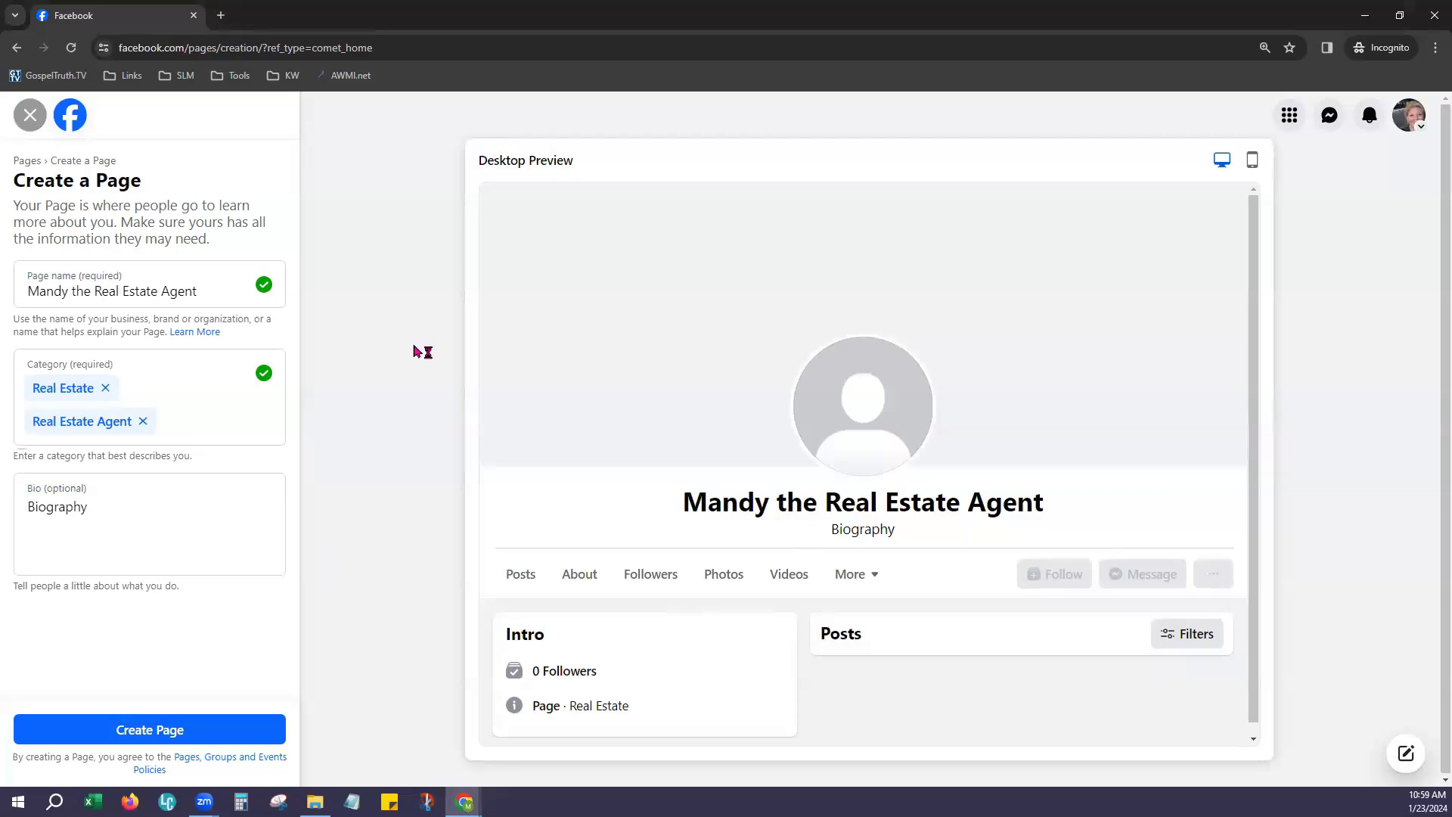
Step: Create the page and enter the business website address in its details
left_click(110, 741)
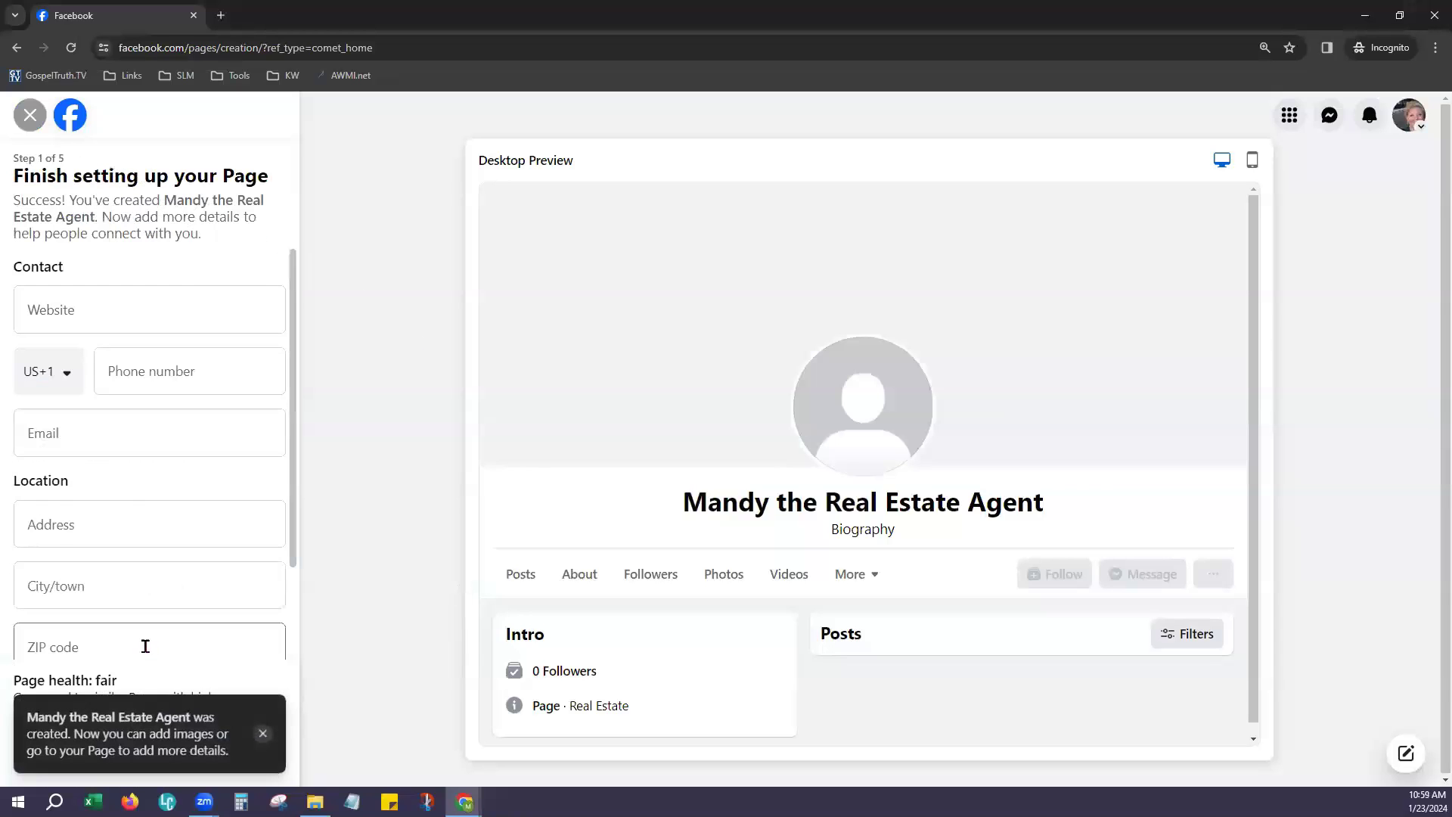
left_click(263, 734)
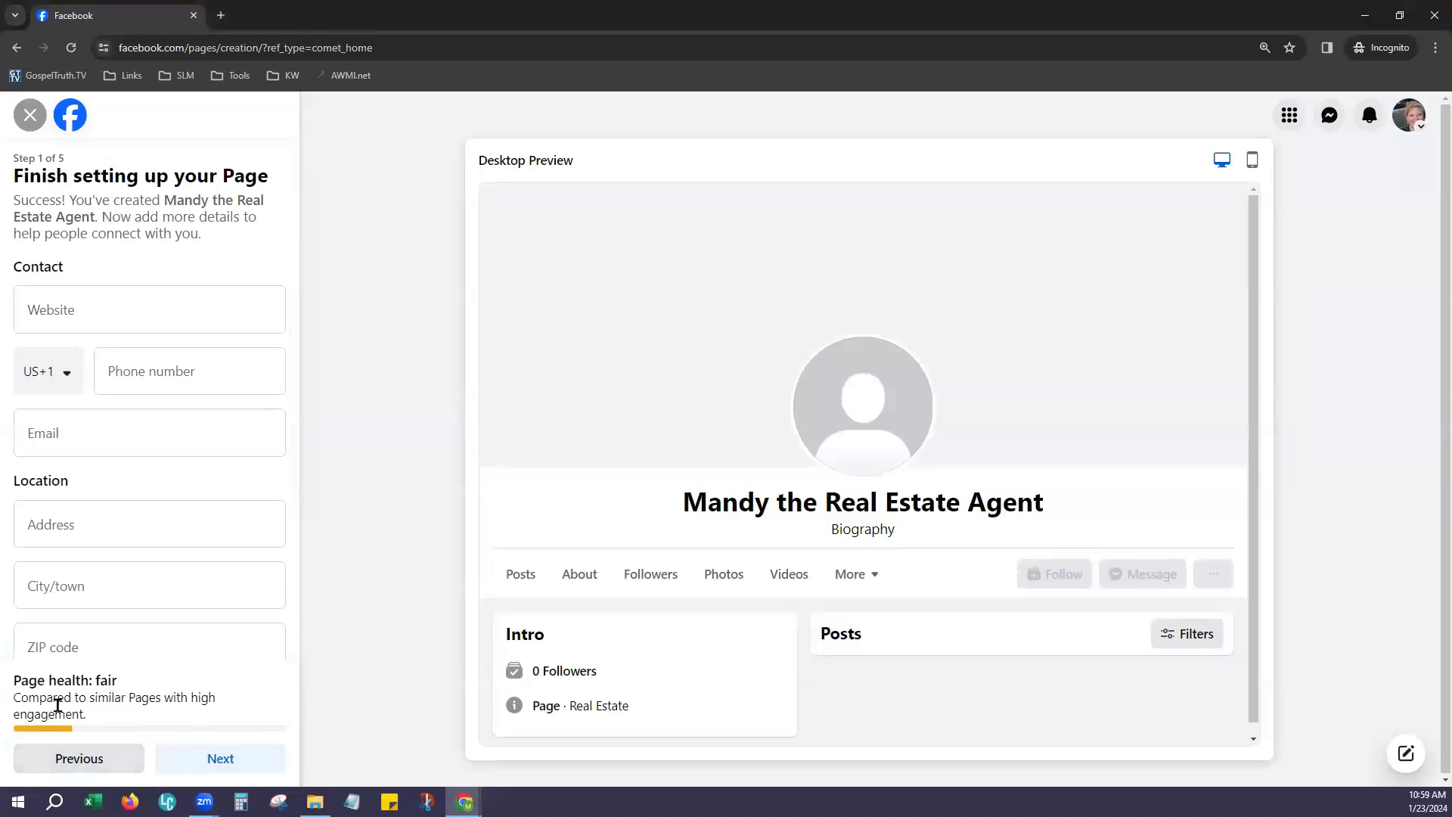
left_click(183, 307)
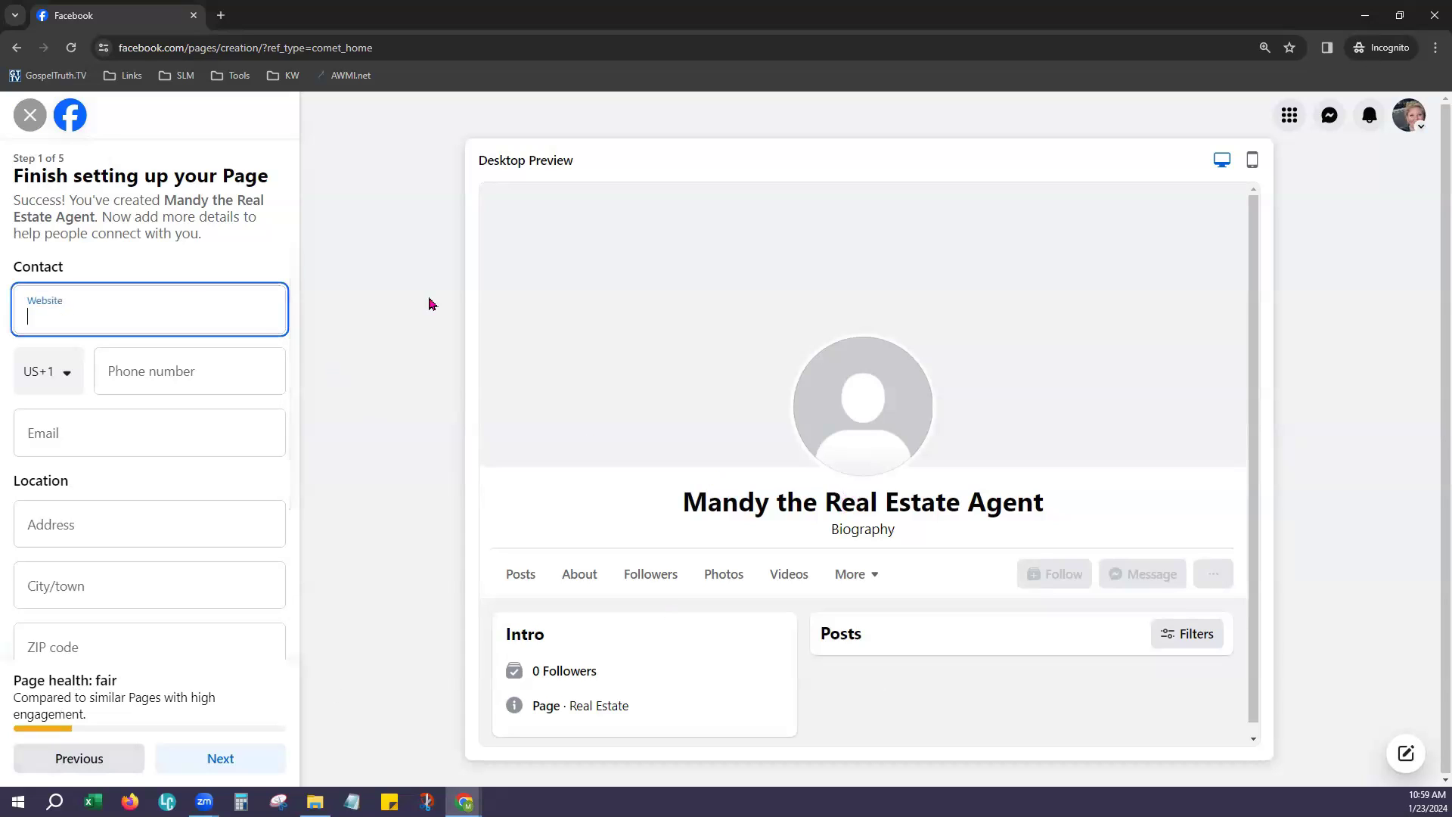
type("scottlero")
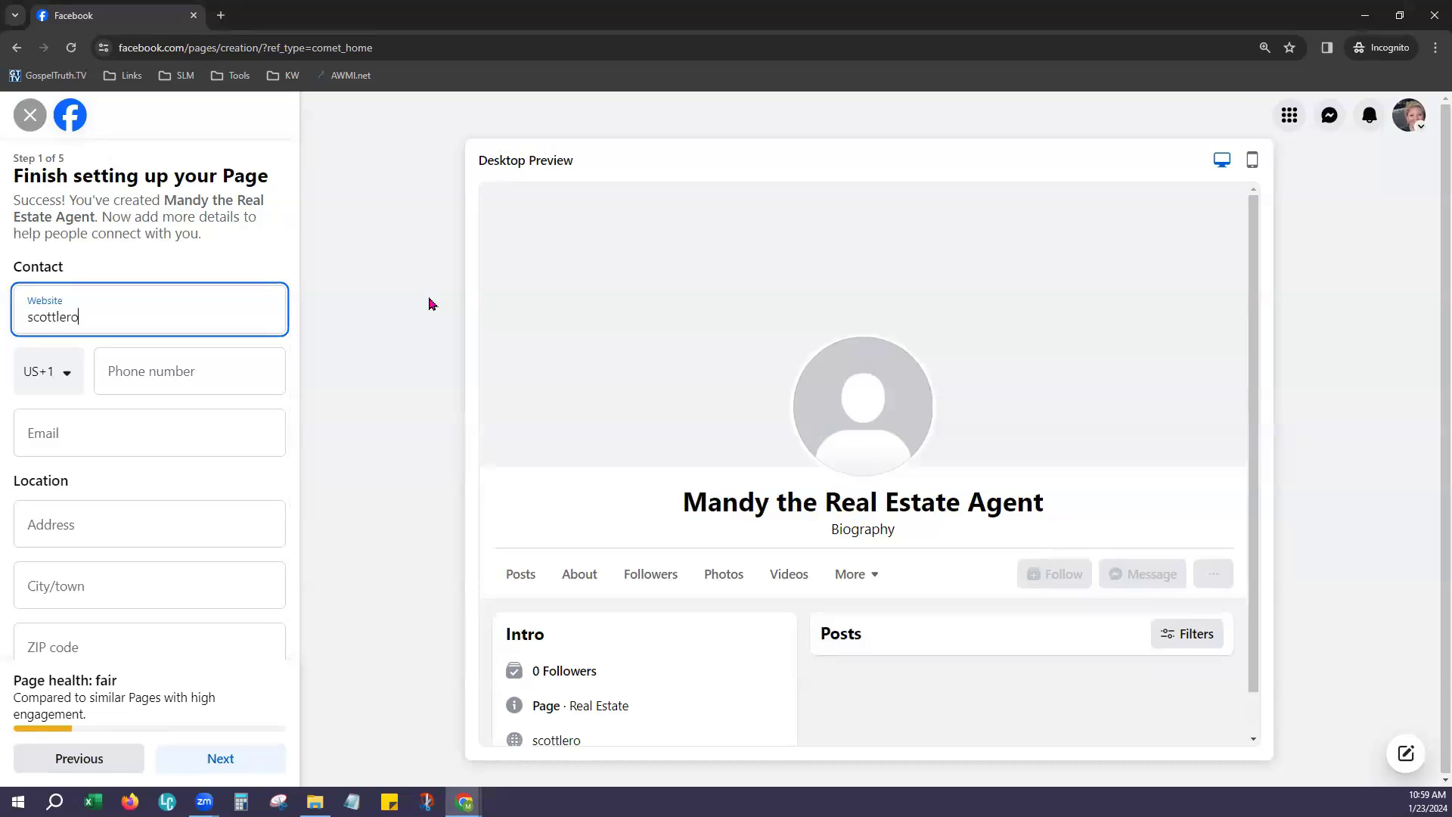
type("ymarketing.com")
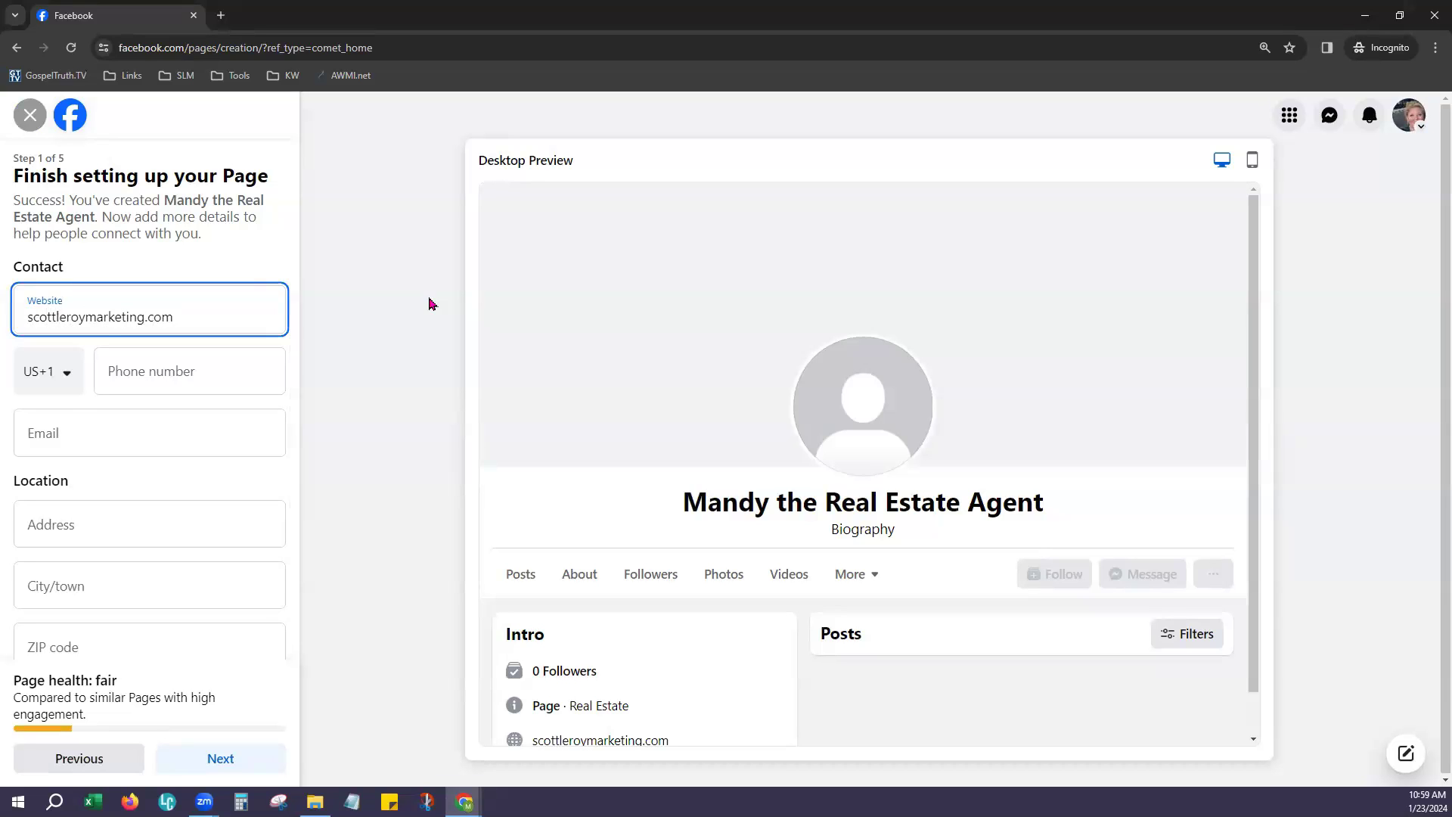
left_click(429, 304)
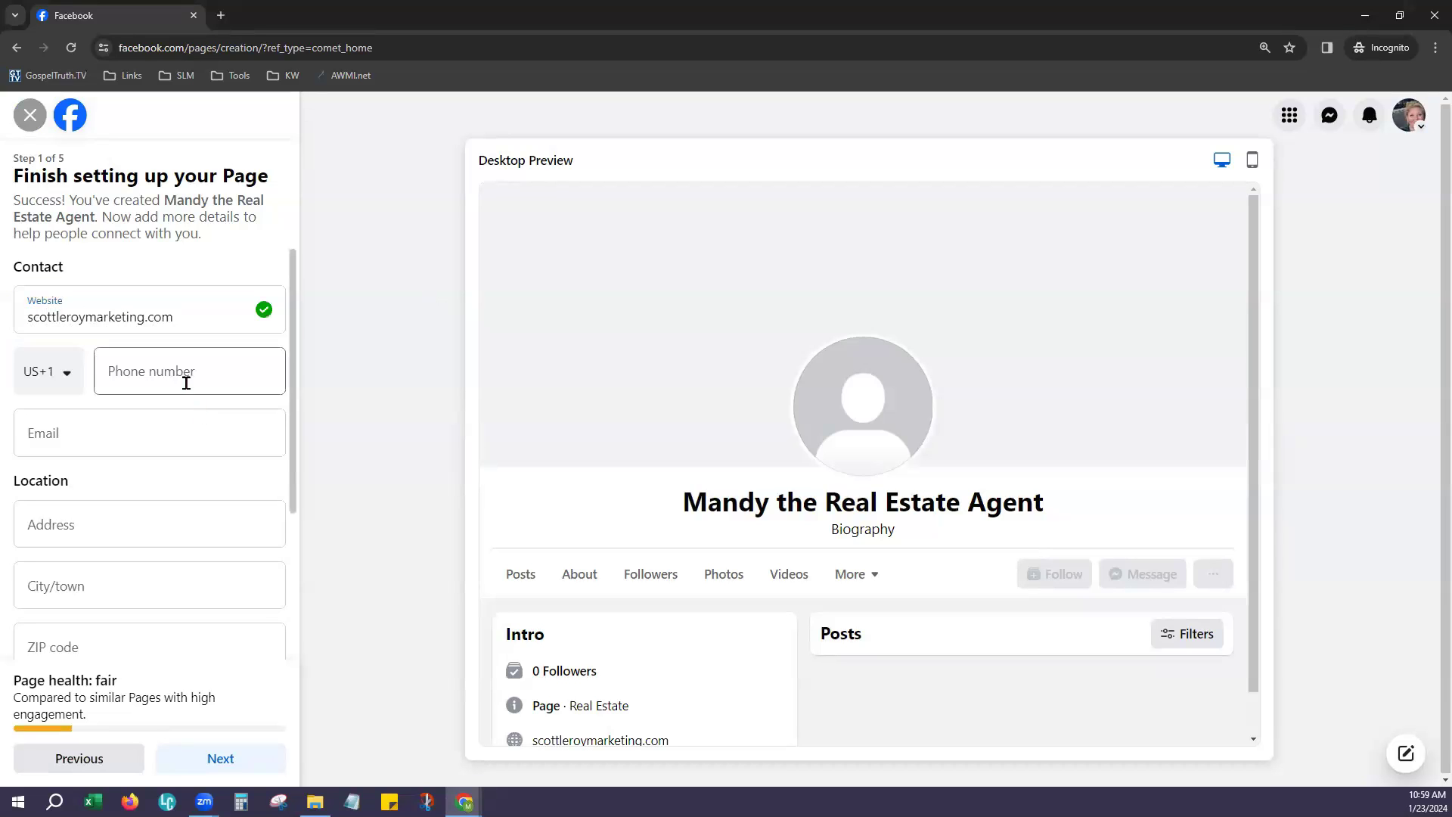
Step: Set the hours to Always open and save the details to continue
scroll(181, 431, "down", 1)
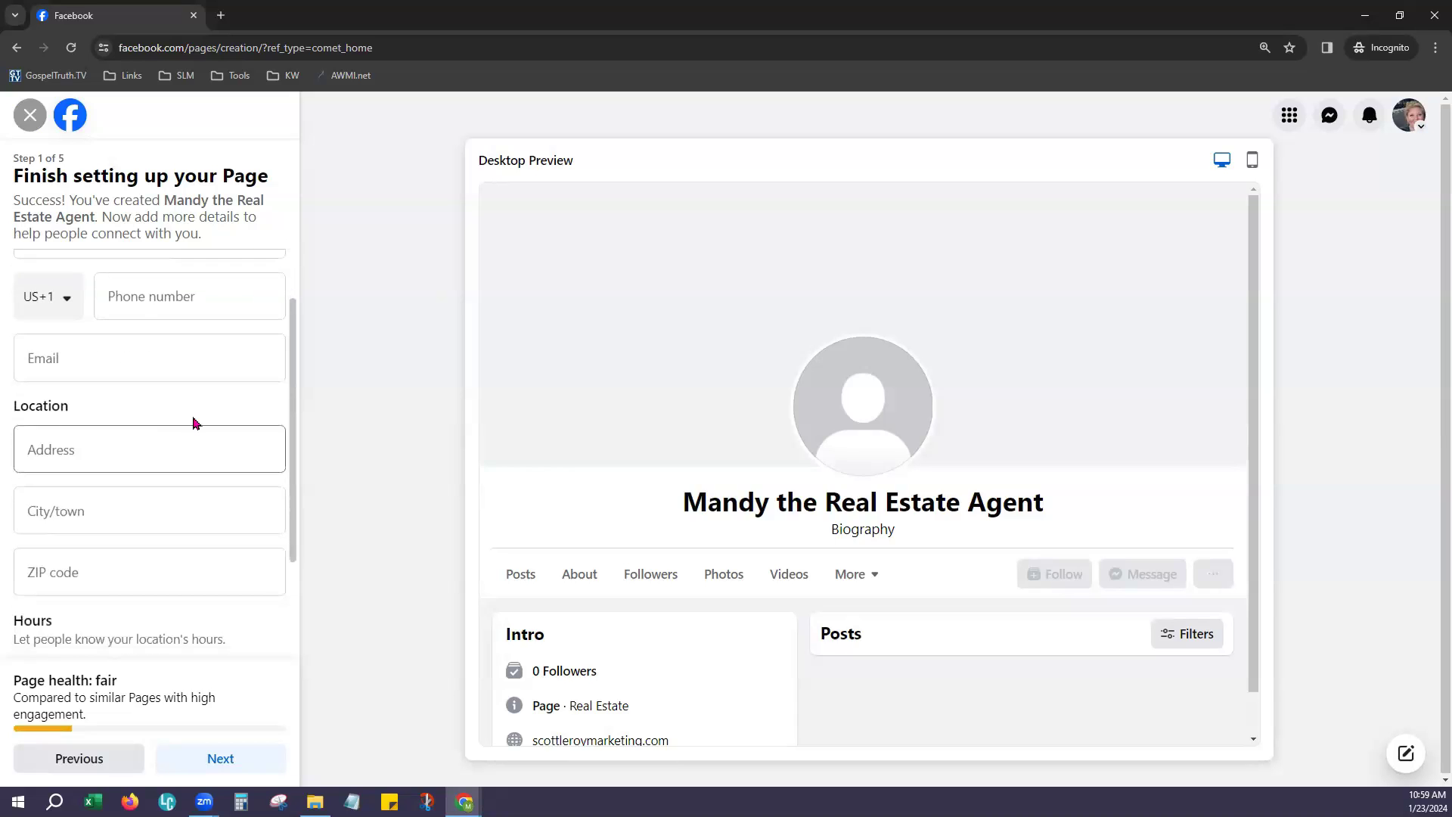
scroll(193, 421, "down", 2)
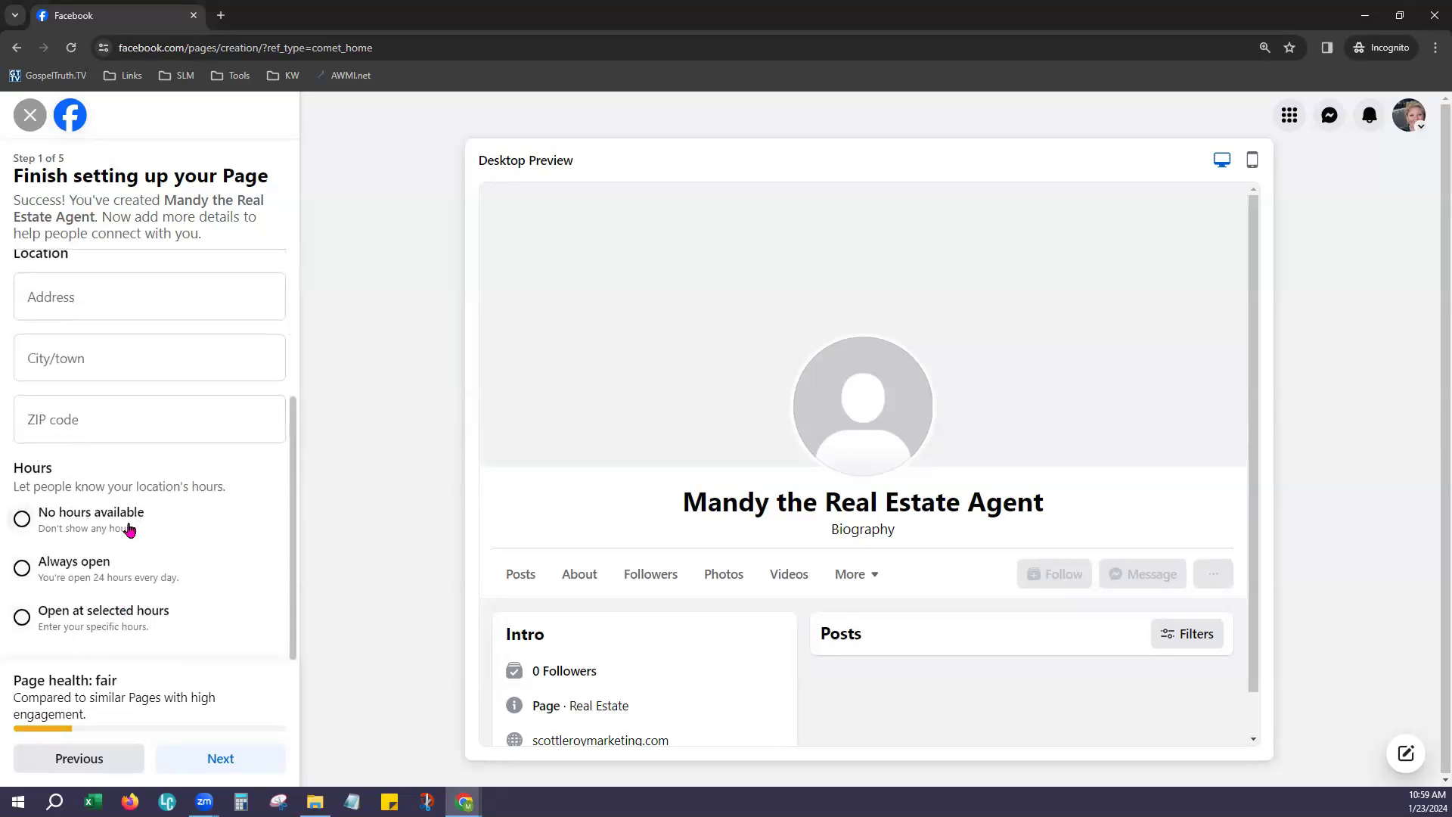
left_click(124, 630)
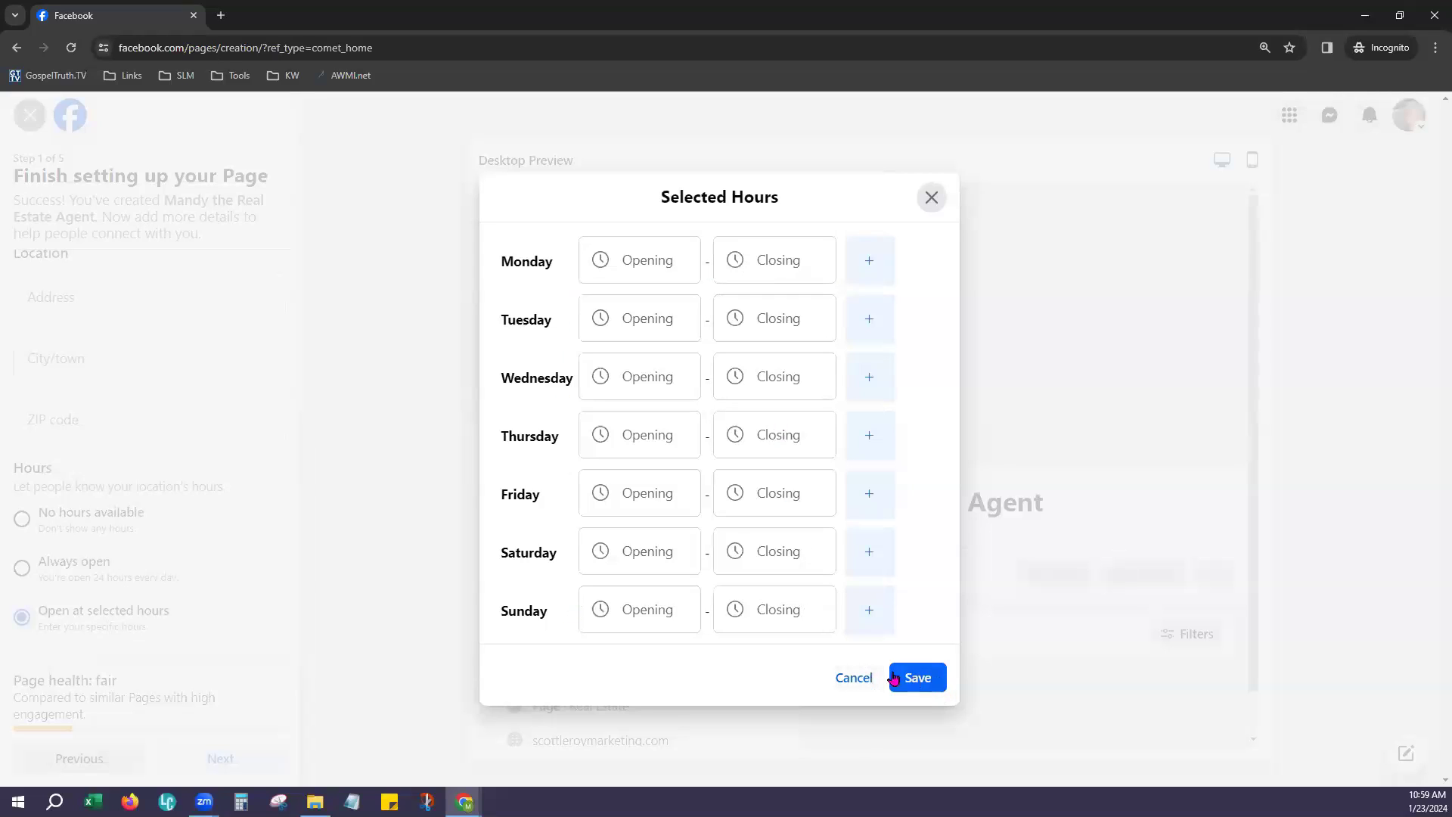
left_click(862, 679)
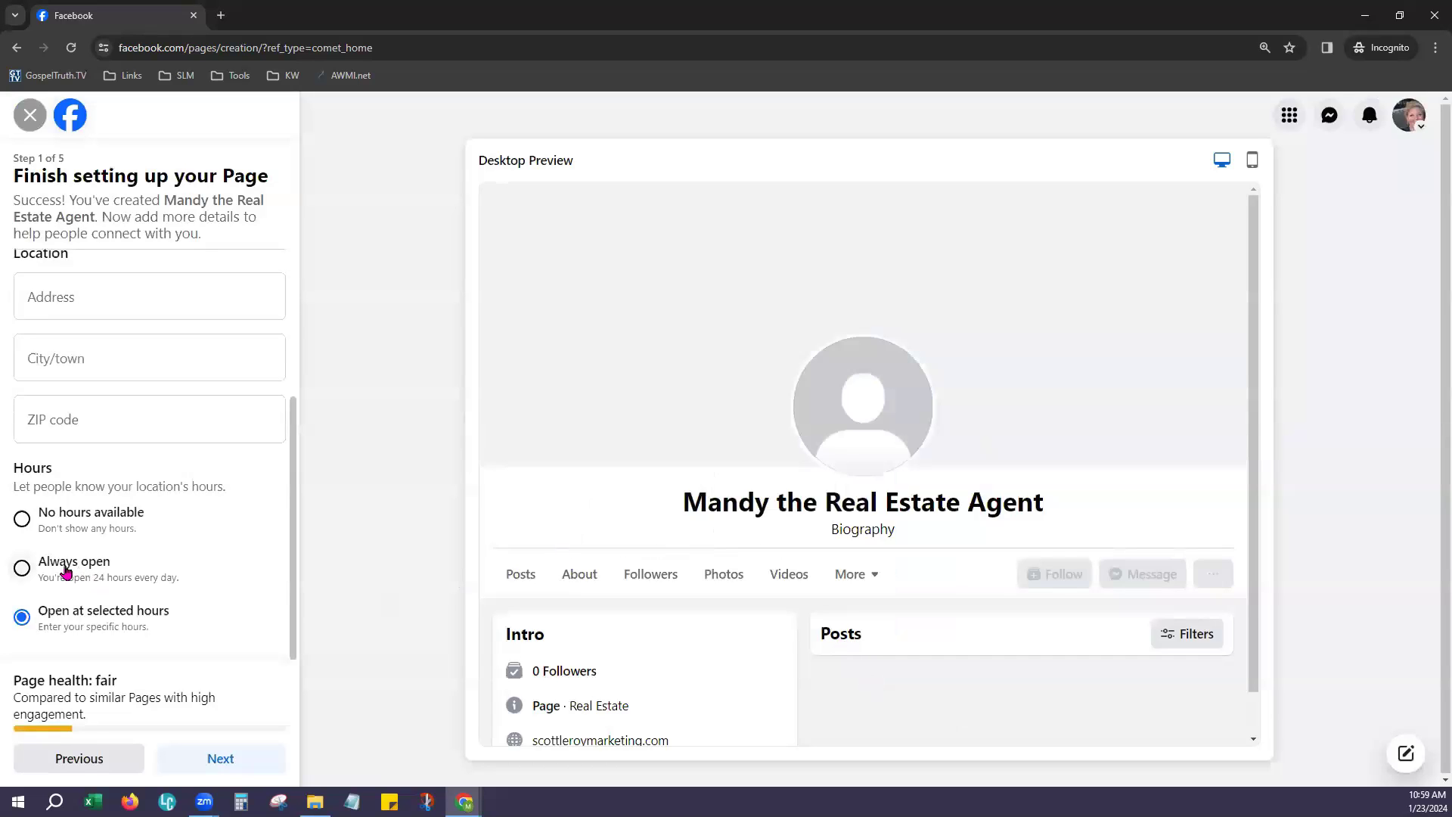
left_click(42, 563)
left_click(216, 761)
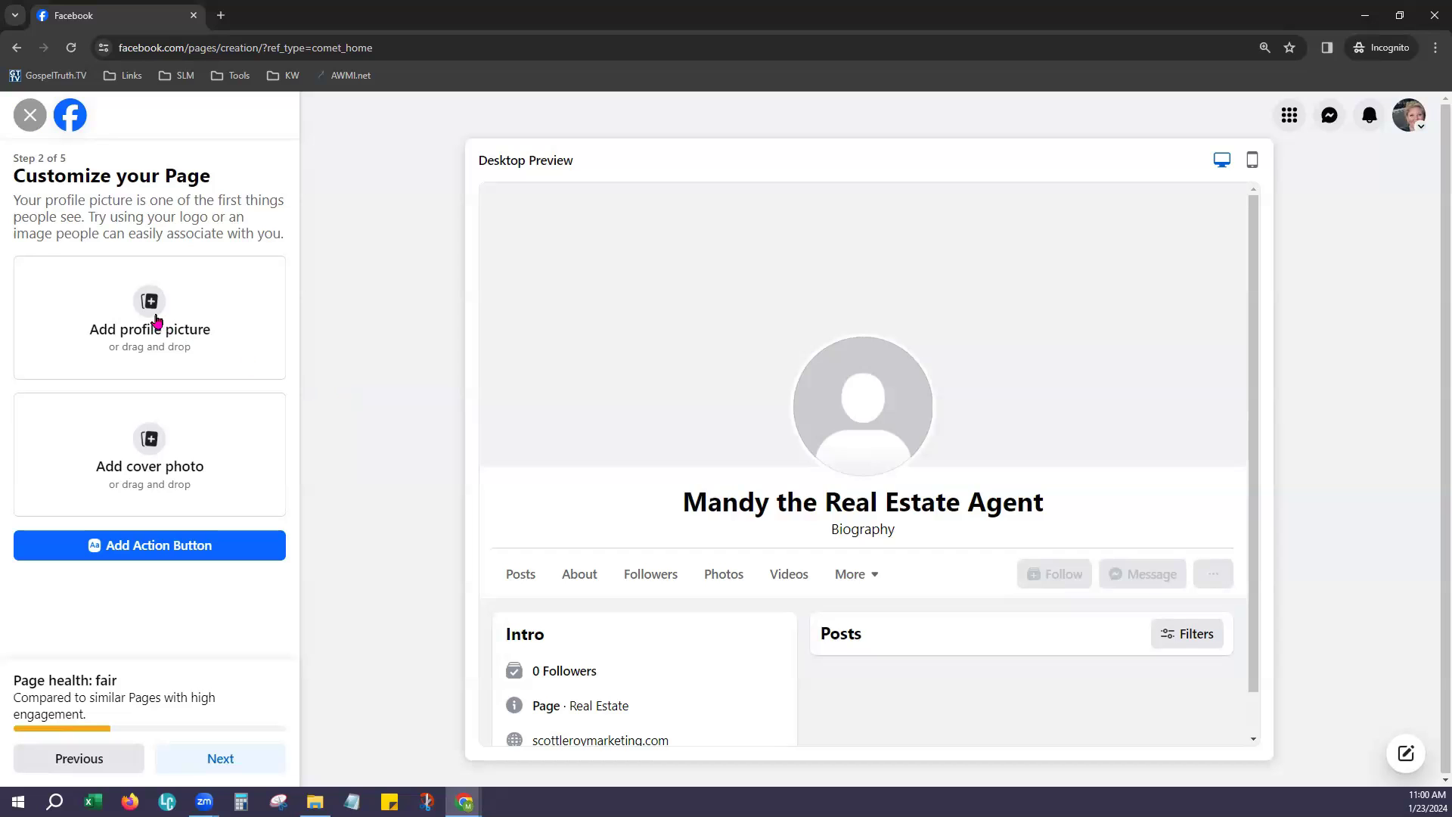
Step: Use the 350 sq KW White and Red Letters image as profile picture and Stock House Background as cover
left_click(145, 451)
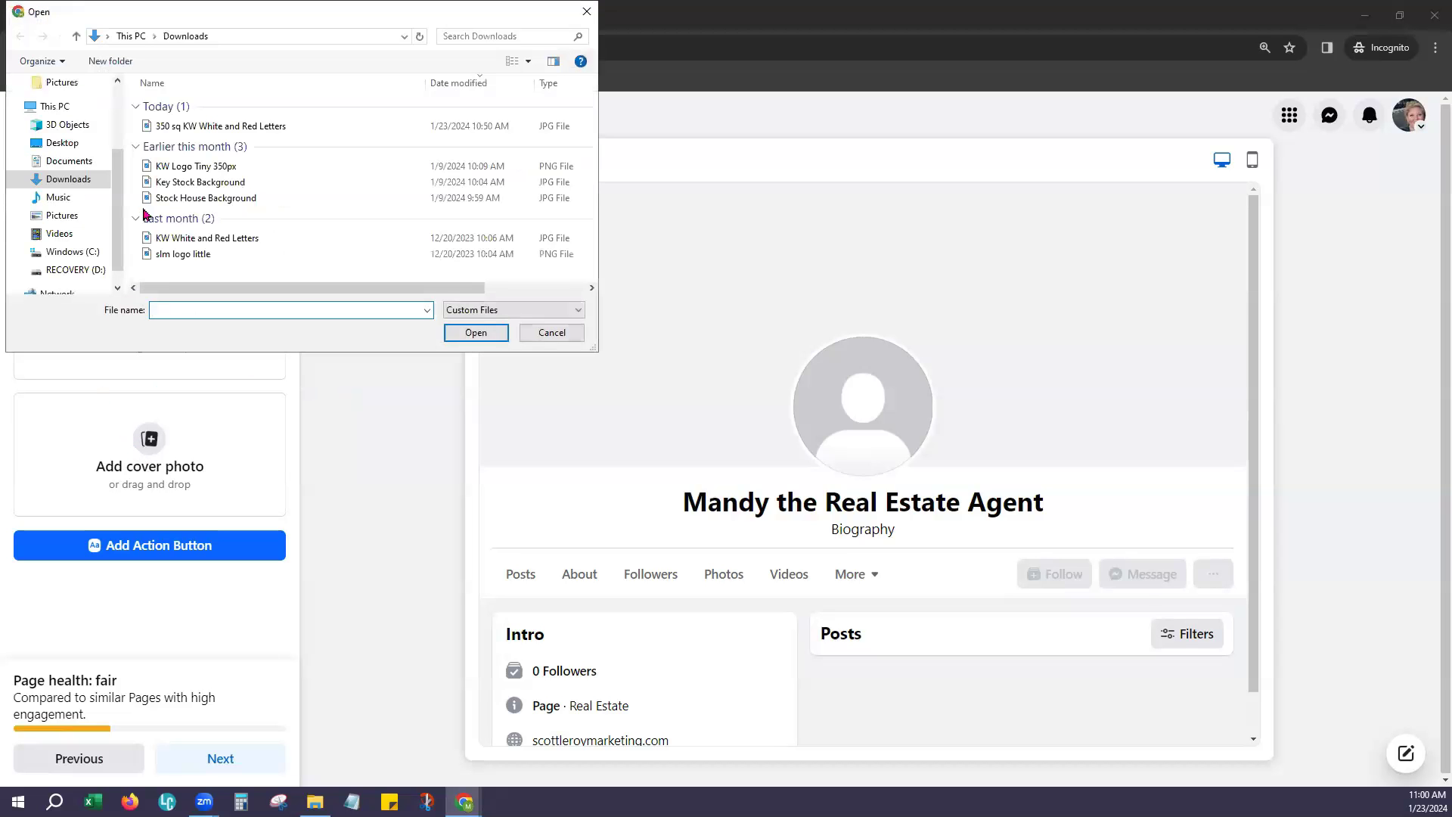
double_click(219, 126)
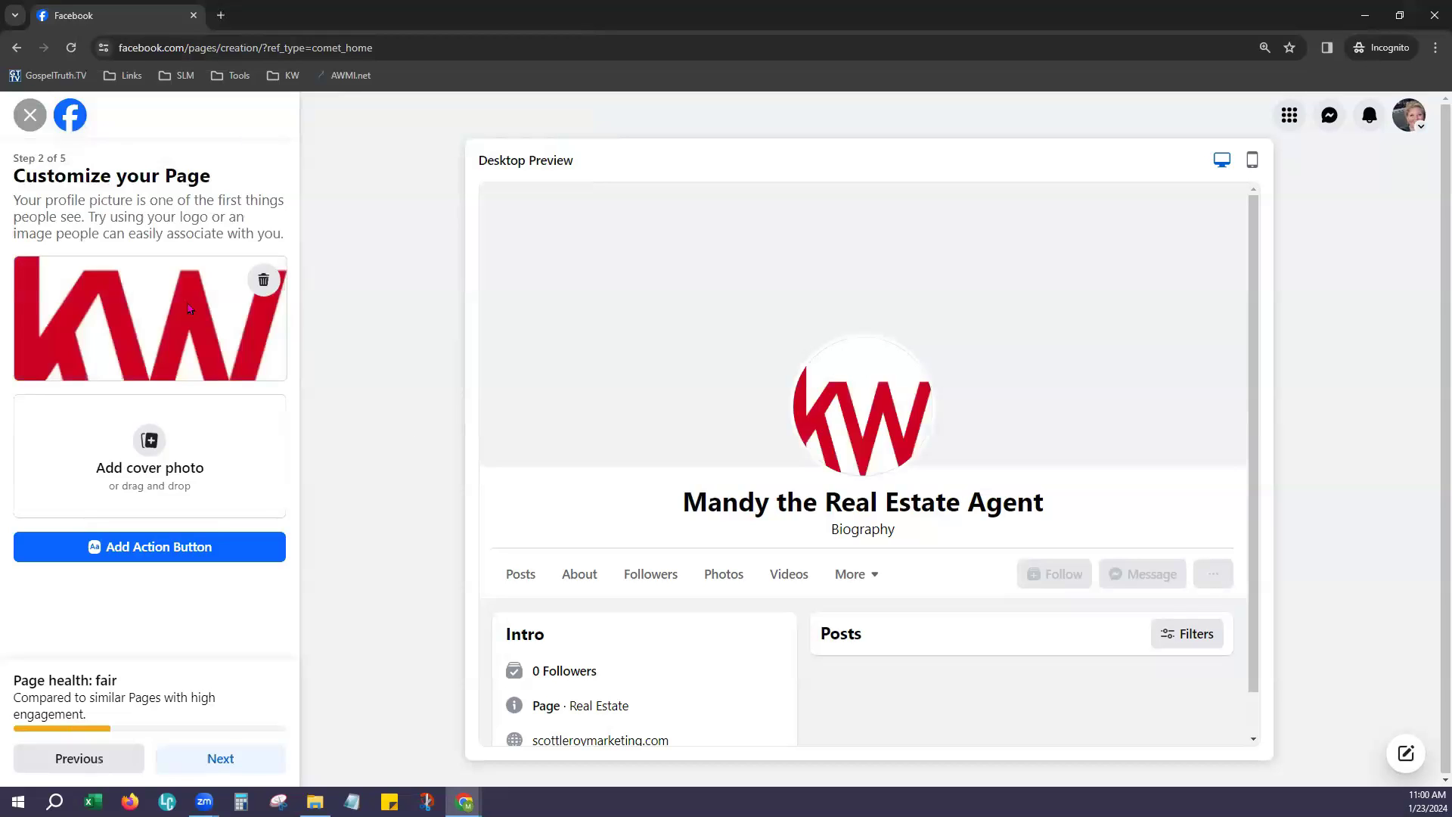
left_click(148, 446)
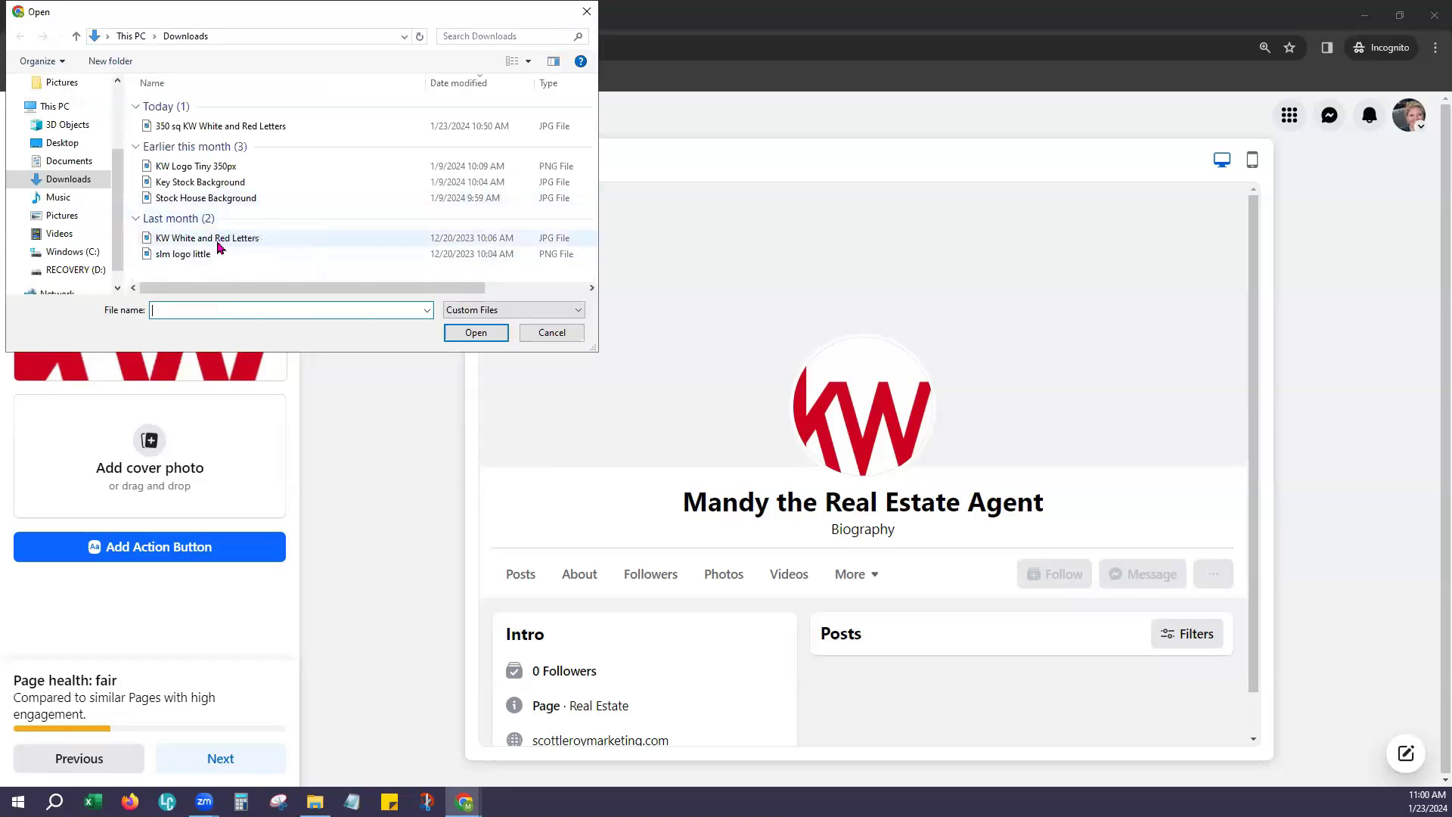
double_click(227, 198)
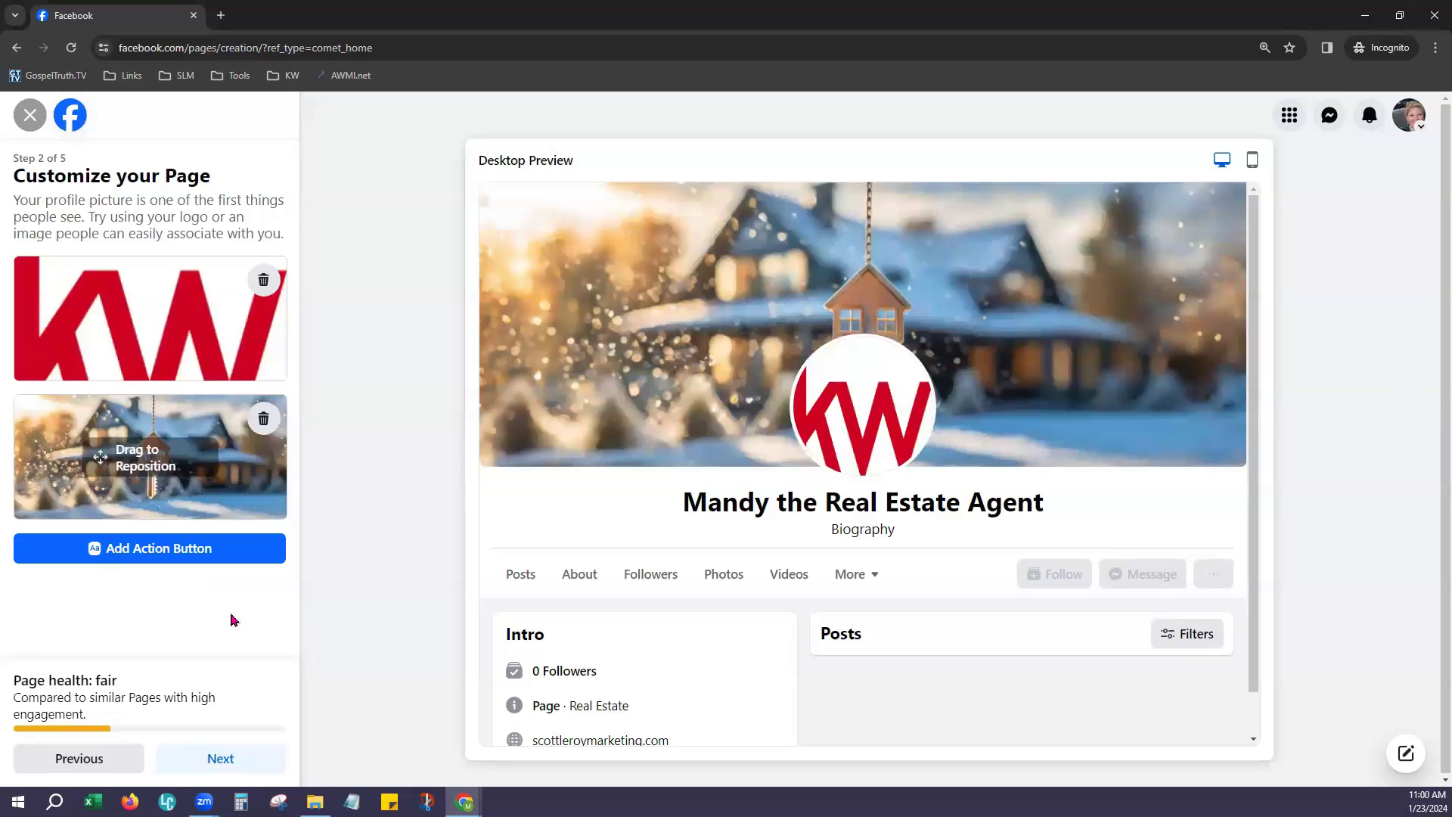
Step: Add and save a Send message action button after browsing the action options
left_click(169, 560)
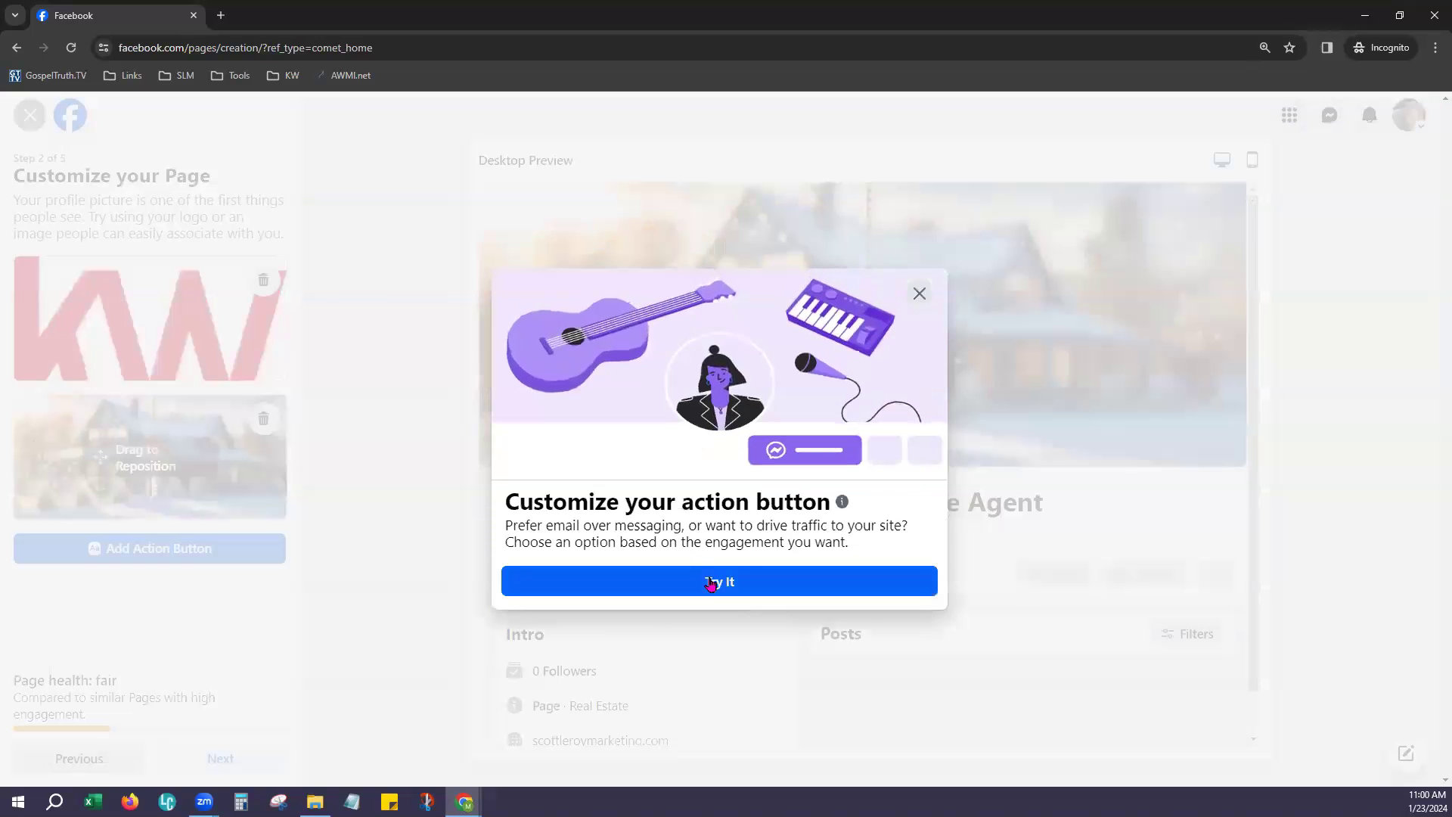
left_click(711, 583)
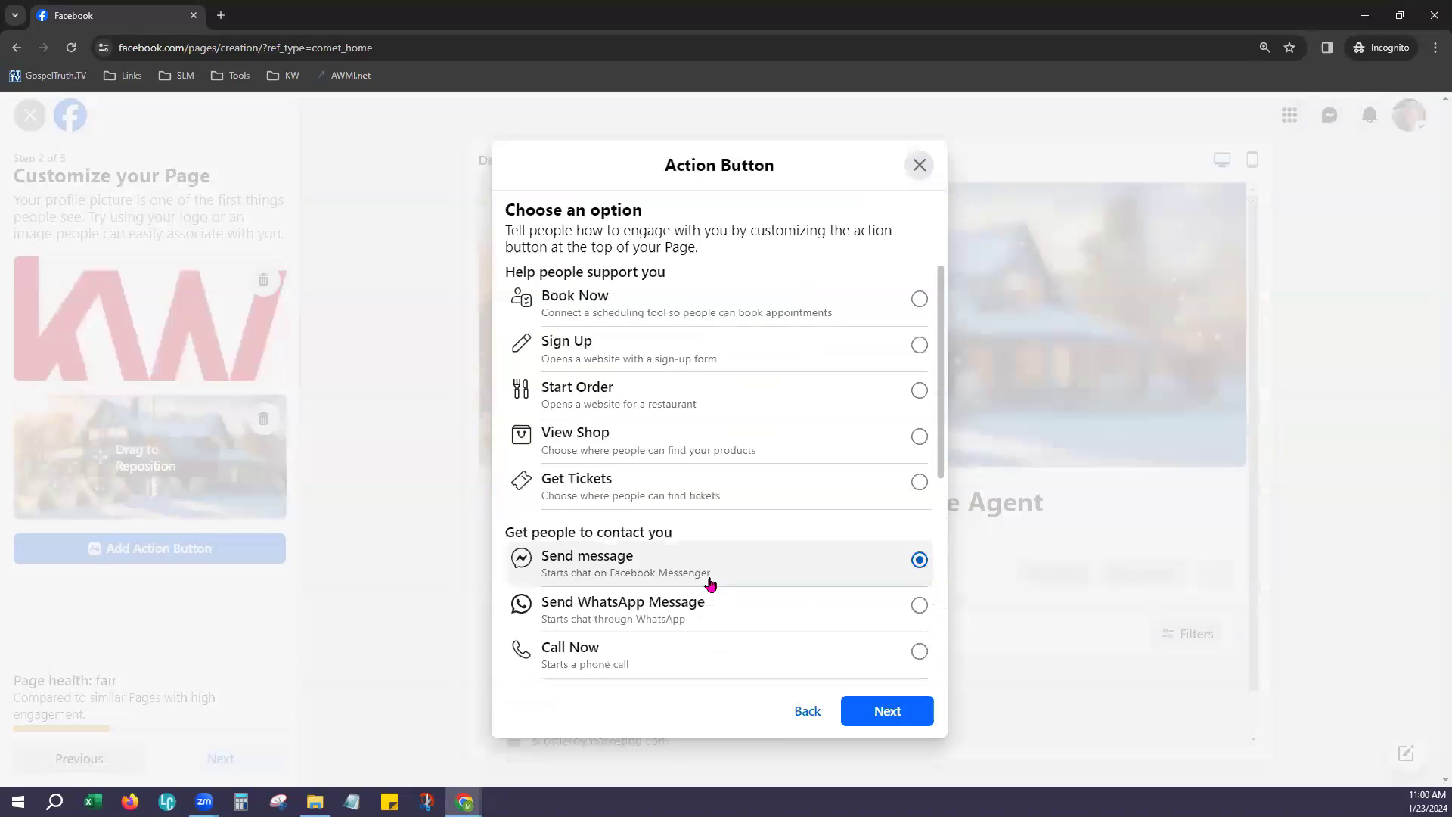
scroll(801, 504, "down", 1)
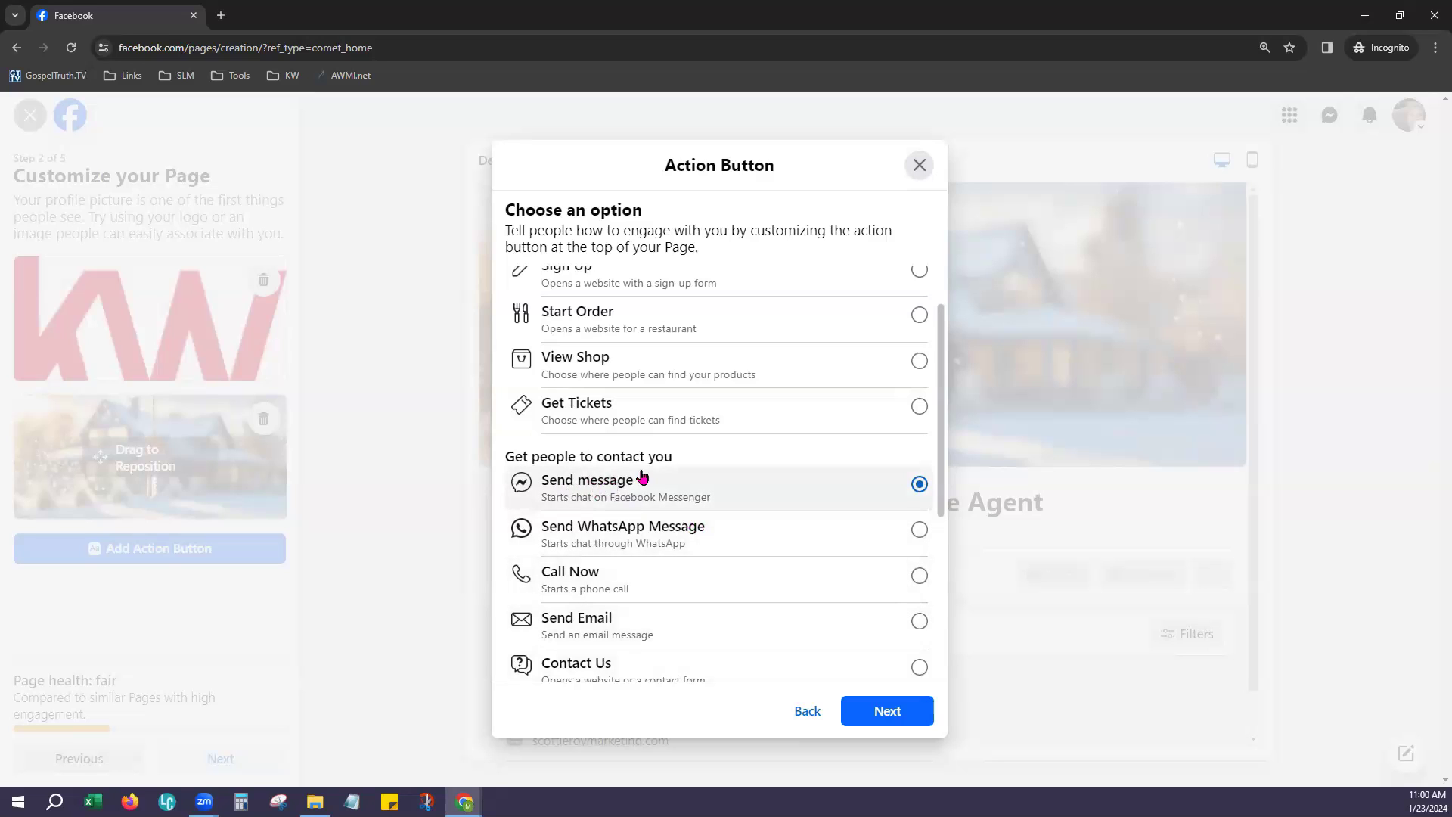
scroll(738, 543, "down", 1)
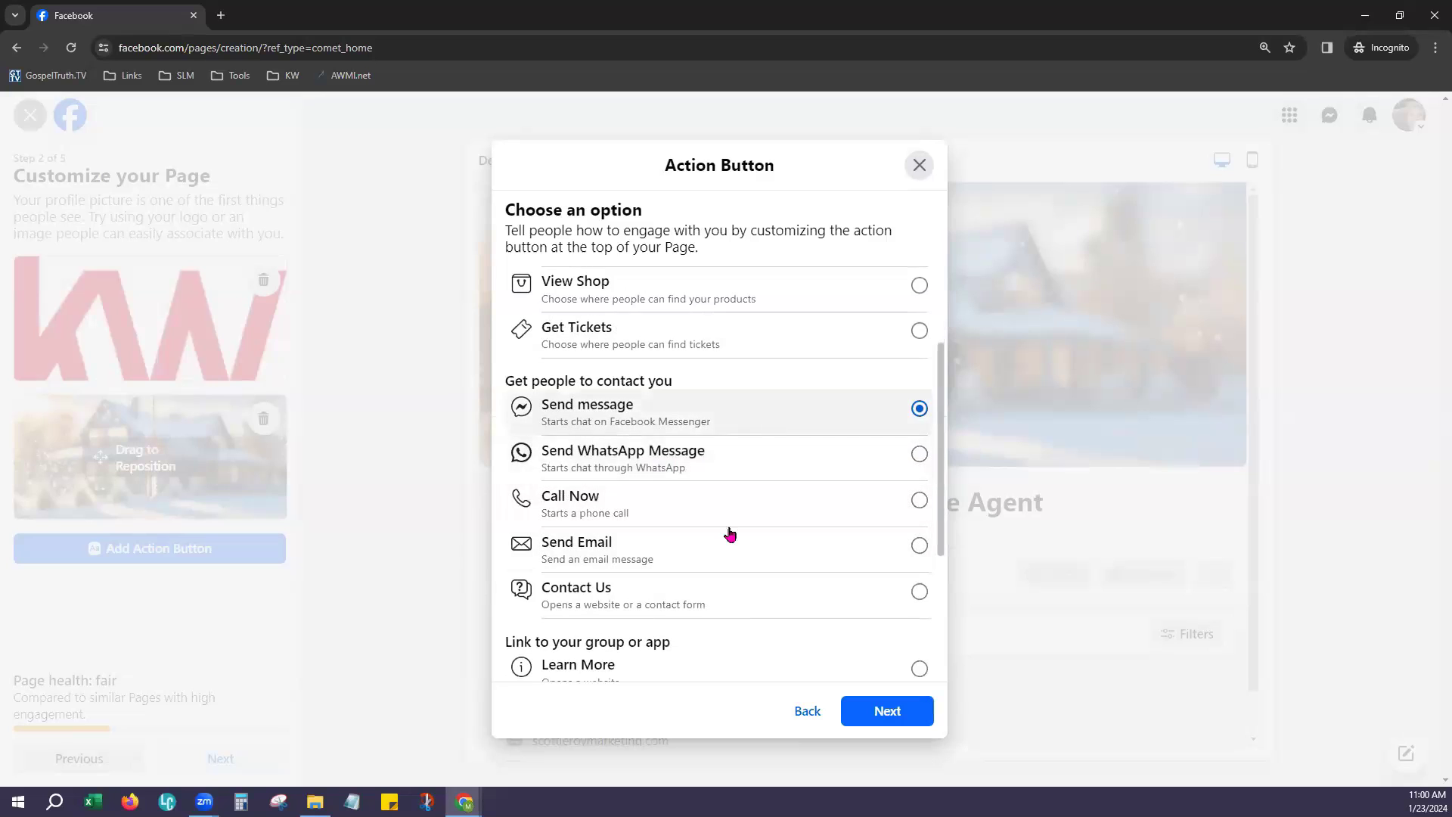
scroll(739, 603, "down", 1)
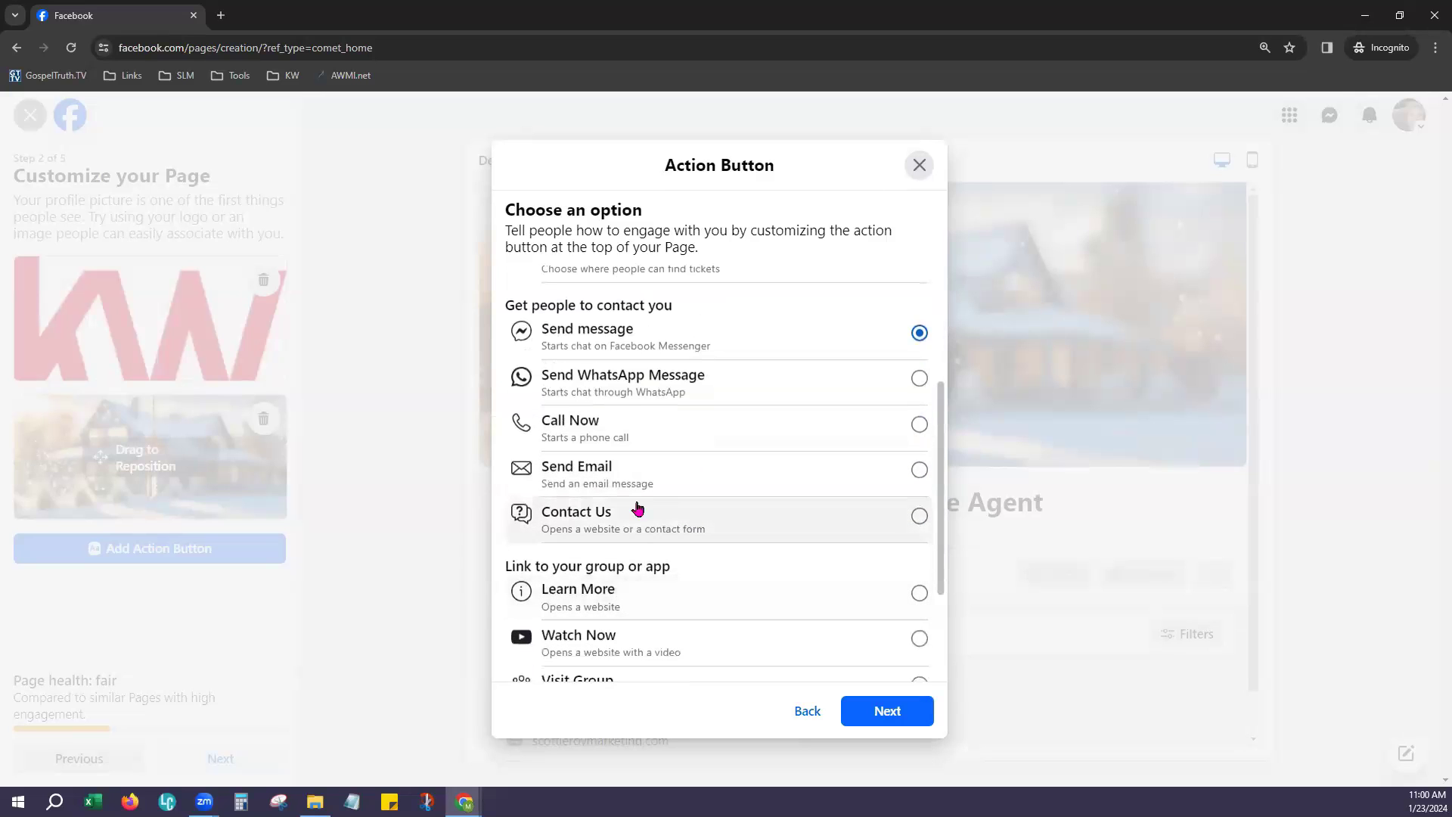
scroll(758, 576, "up", 1)
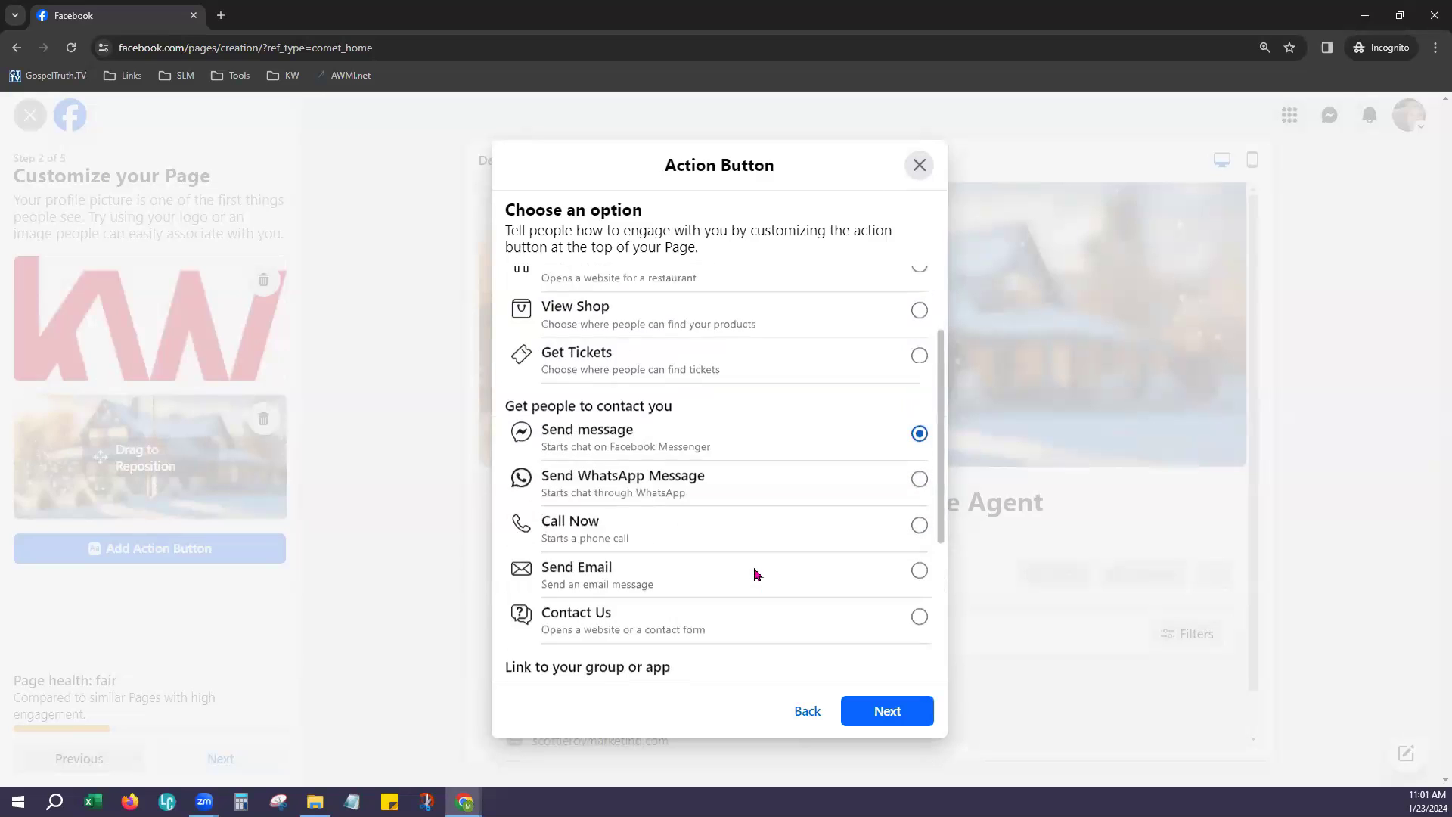
scroll(757, 575, "up", 2)
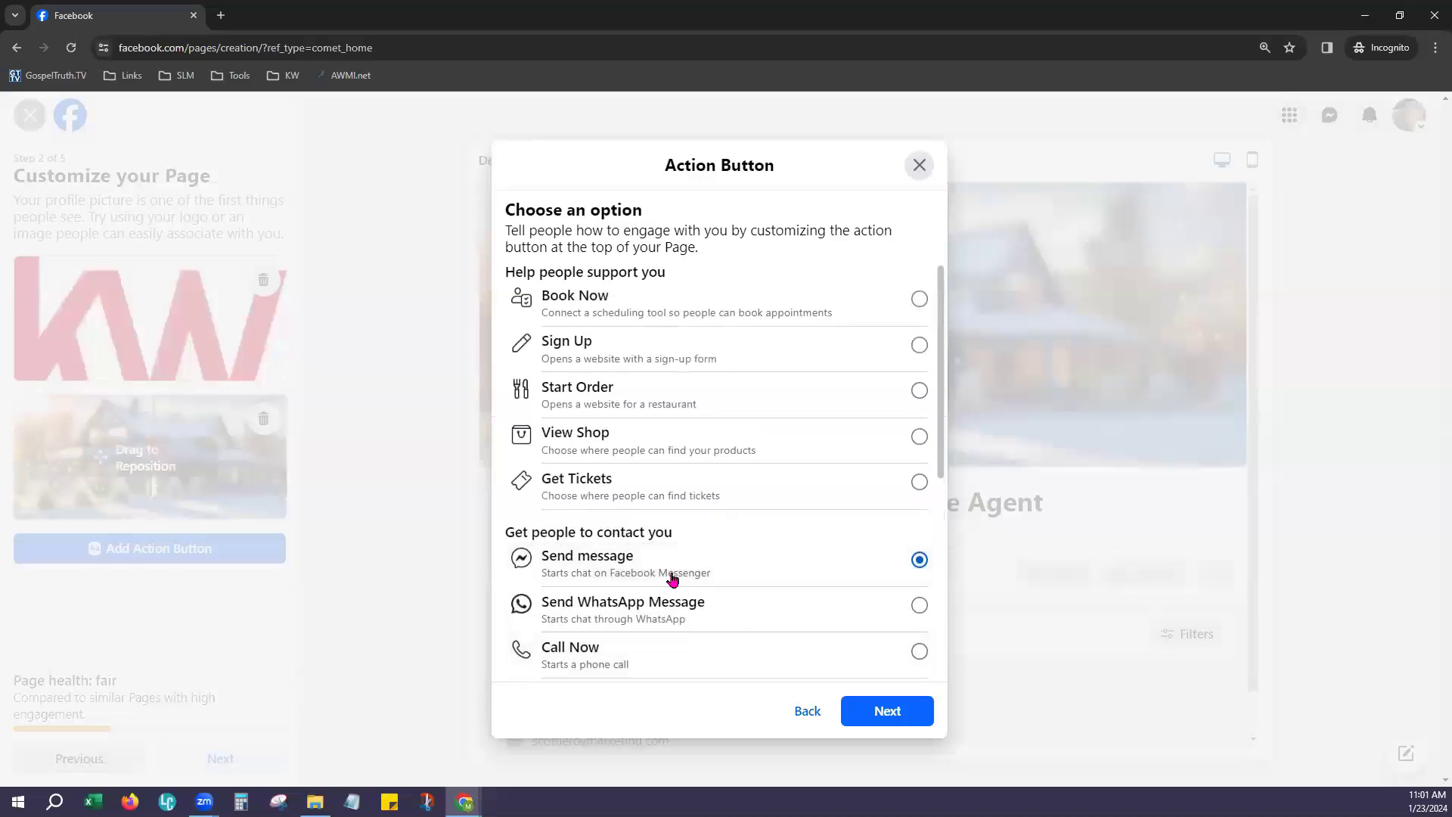
left_click(920, 722)
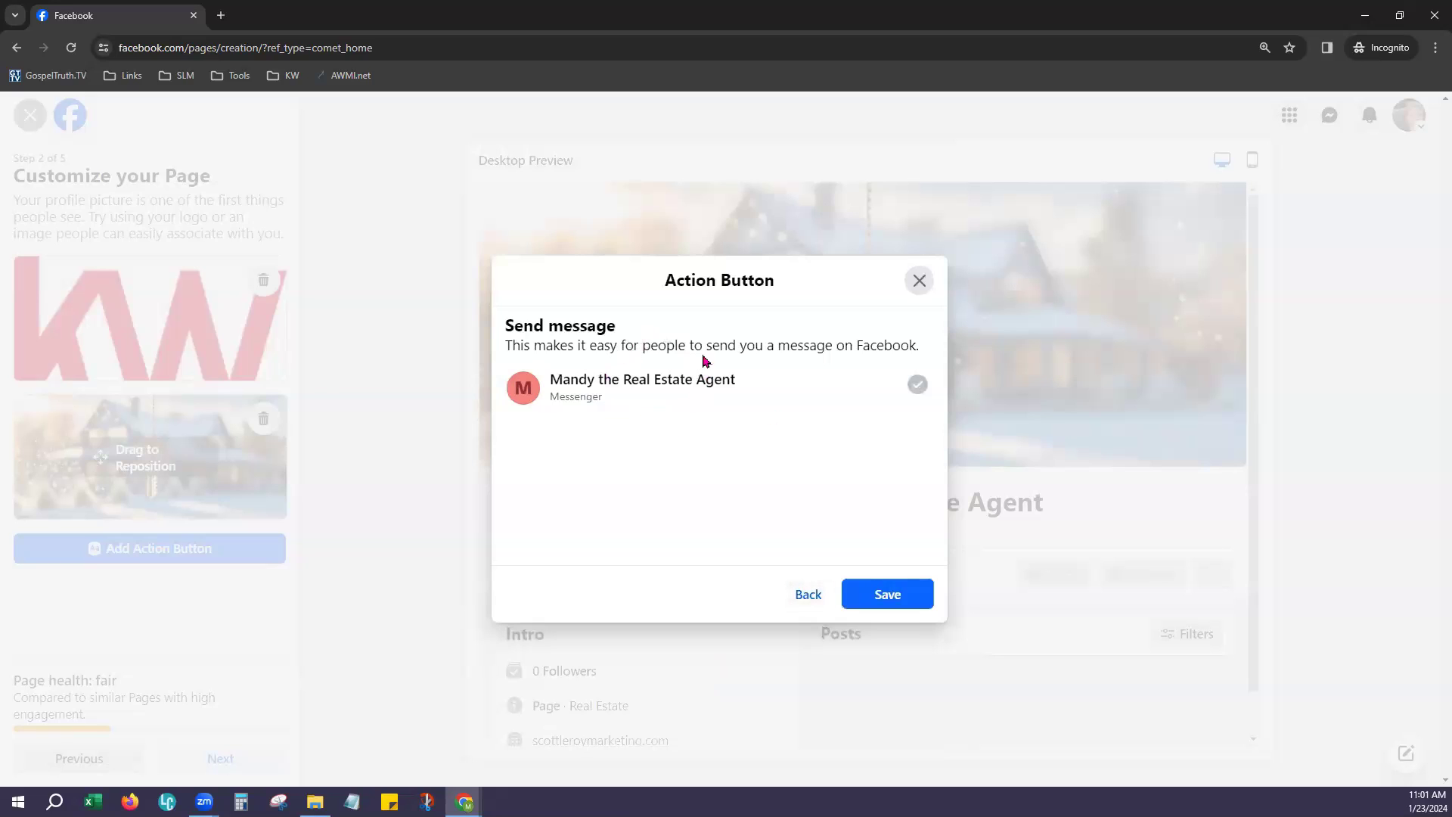
left_click(897, 593)
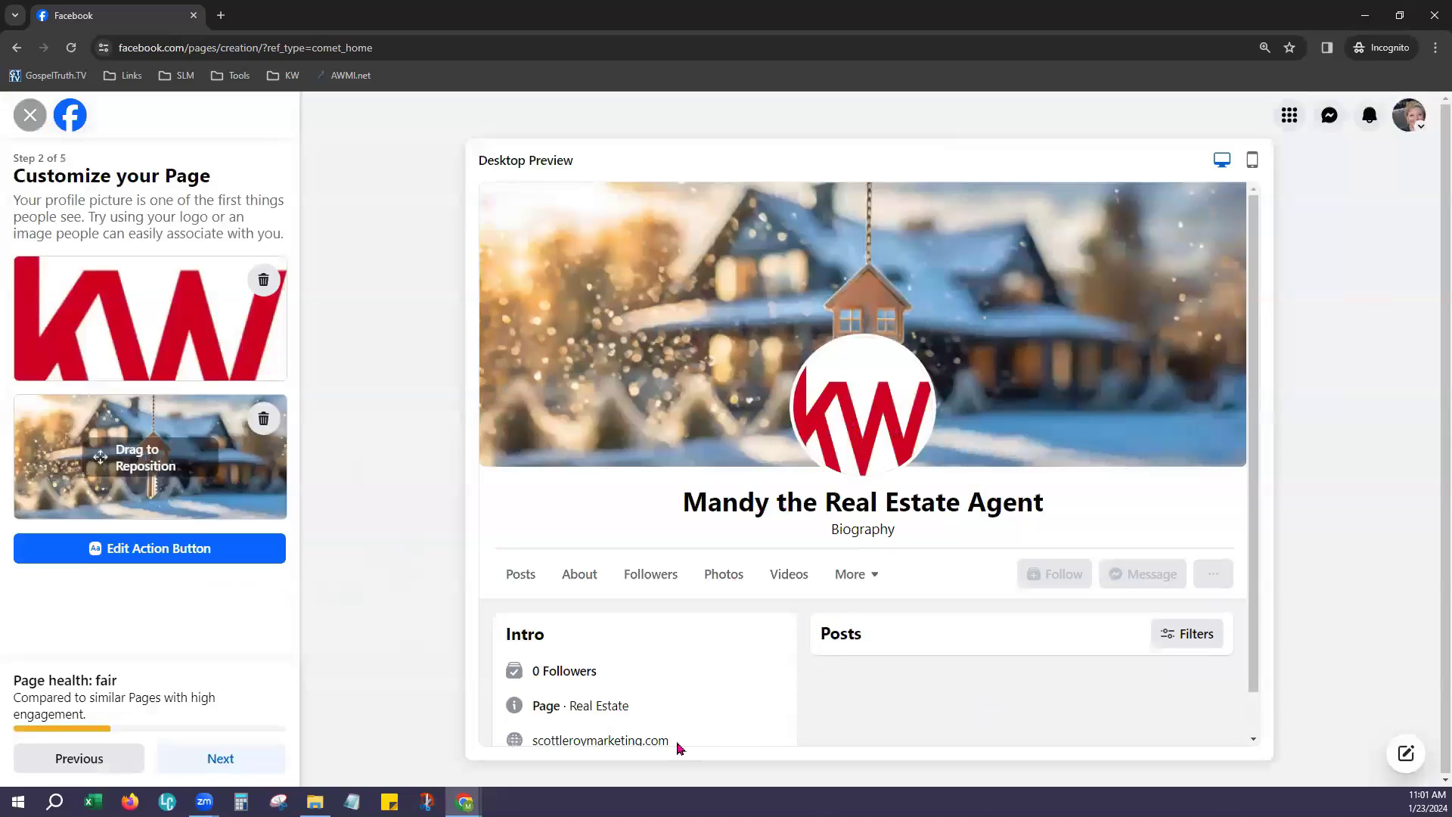
Step: Advance past the WhatsApp step without connecting it, reaching Build your Page audience
left_click(258, 770)
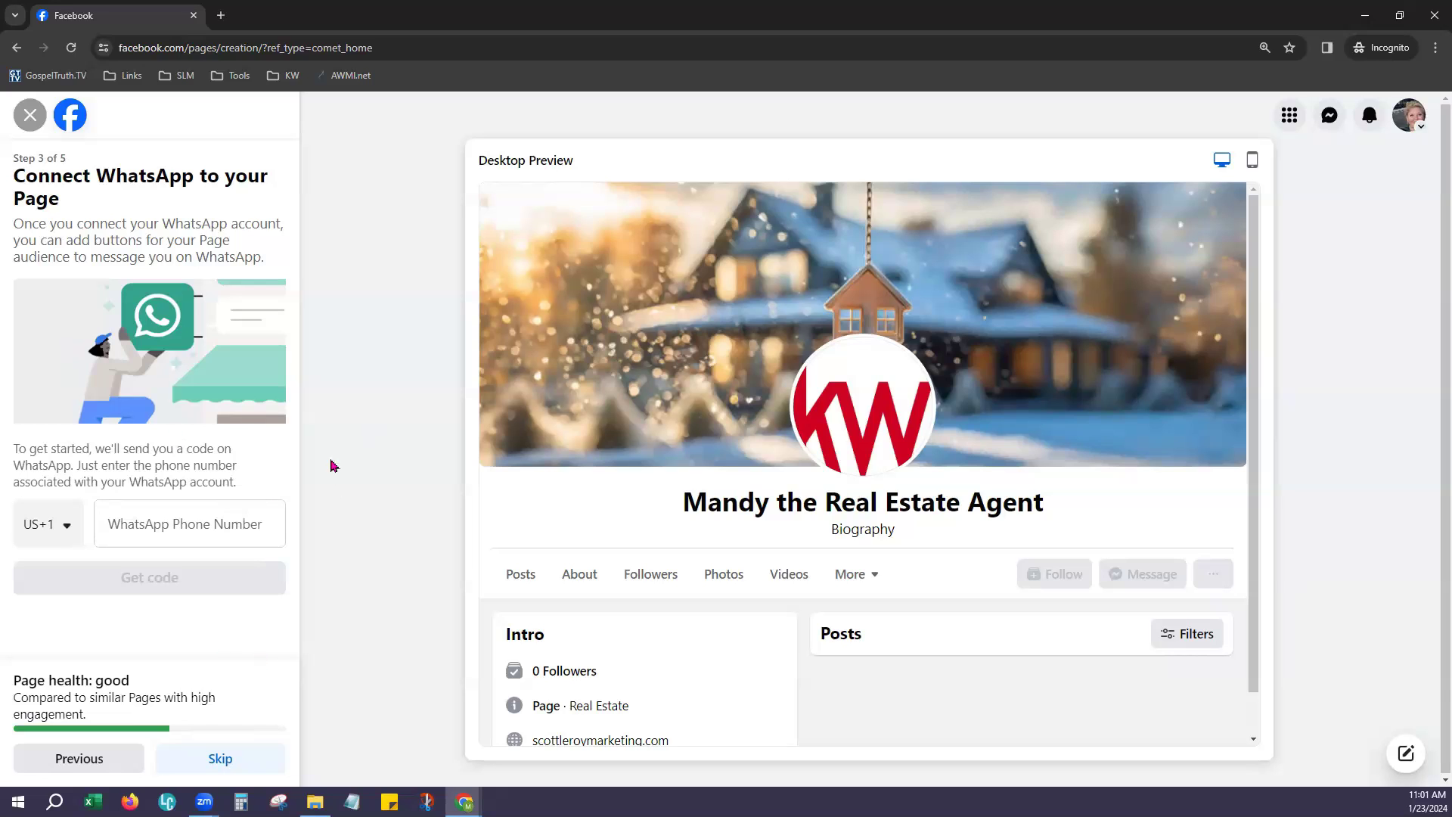
left_click(227, 760)
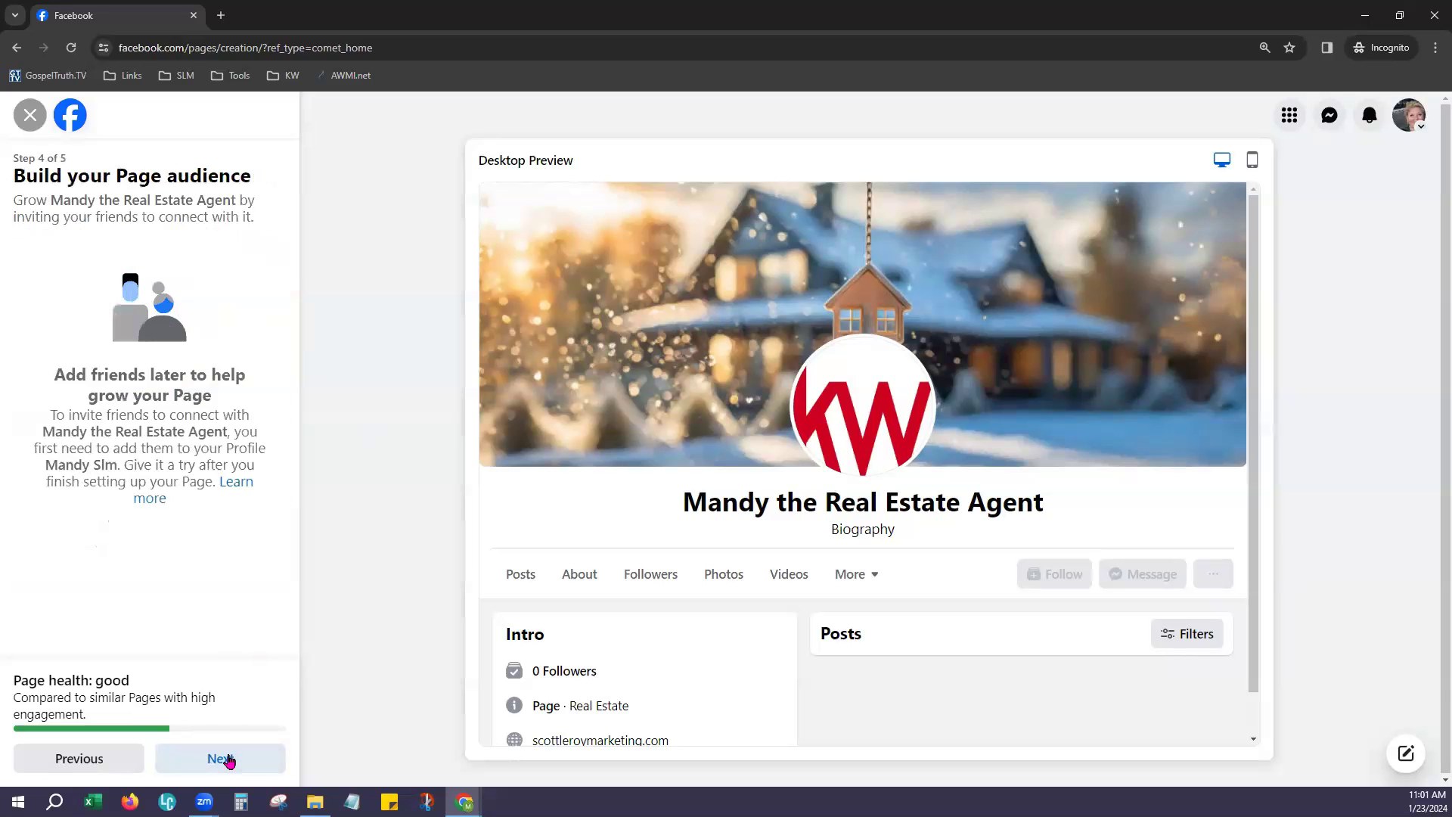
left_click_drag(29, 681, 202, 658)
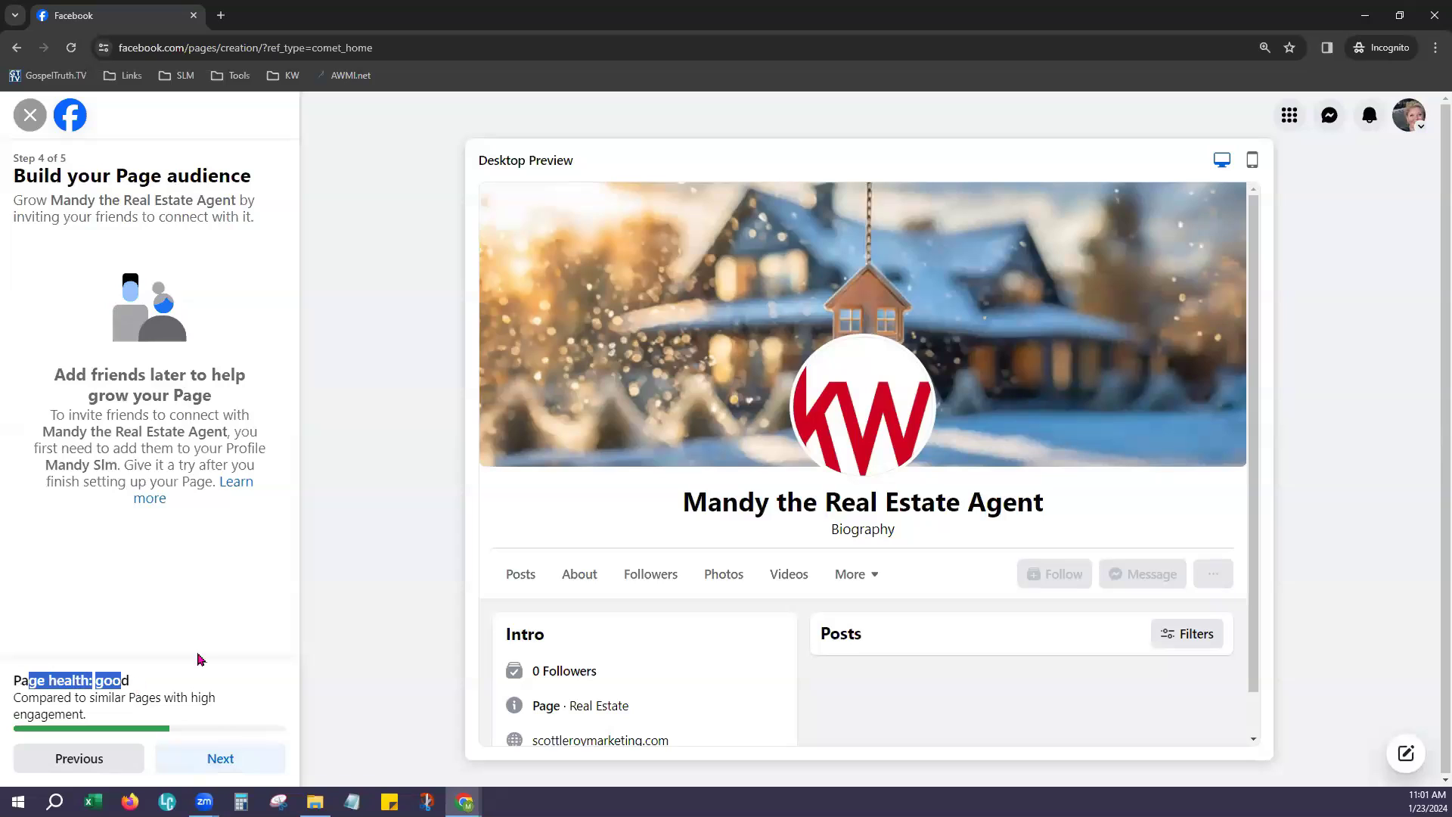
left_click(207, 639)
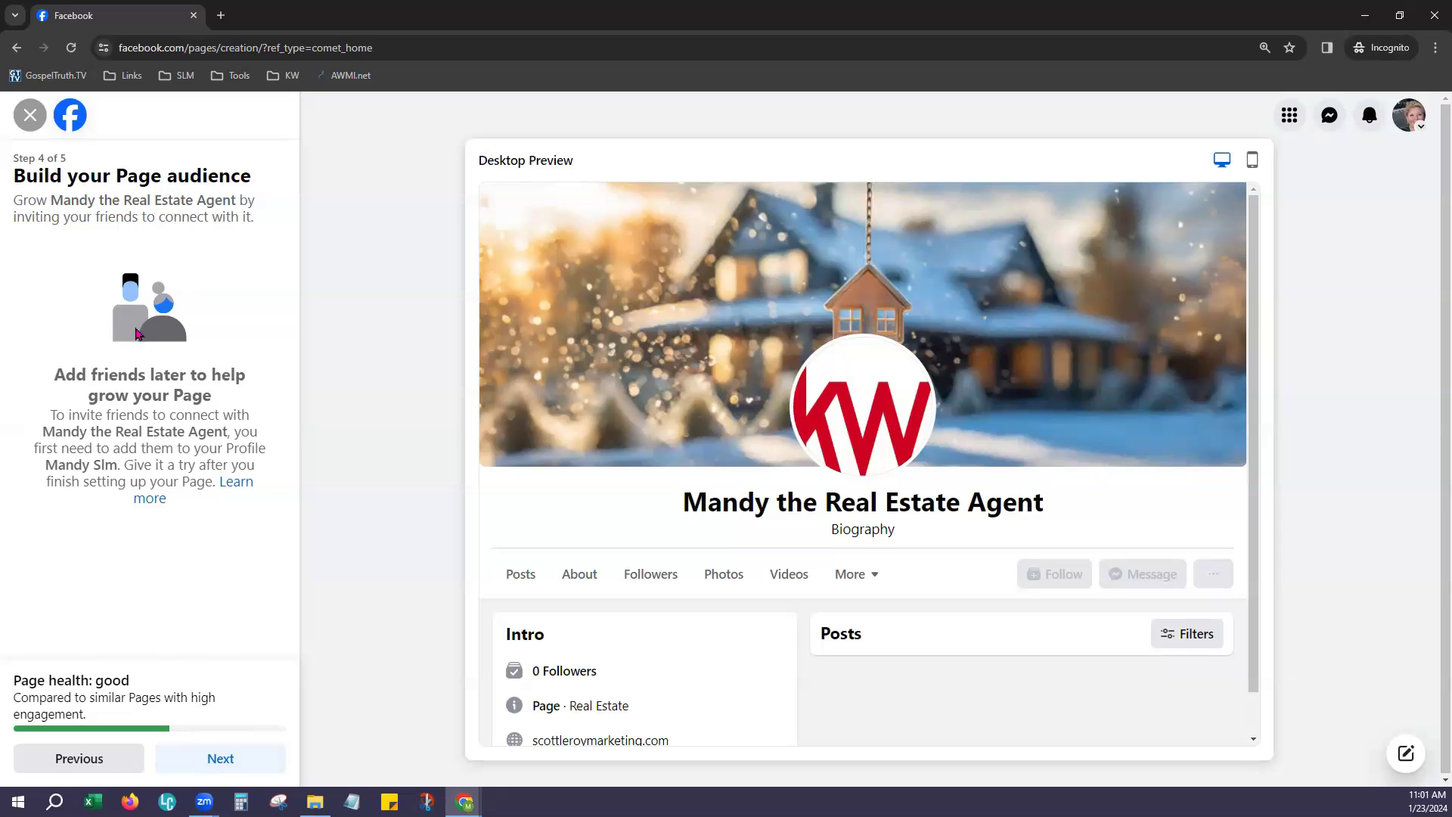
Step: On the final step, switch off Marketing & promotional emails and click Done
left_click(239, 753)
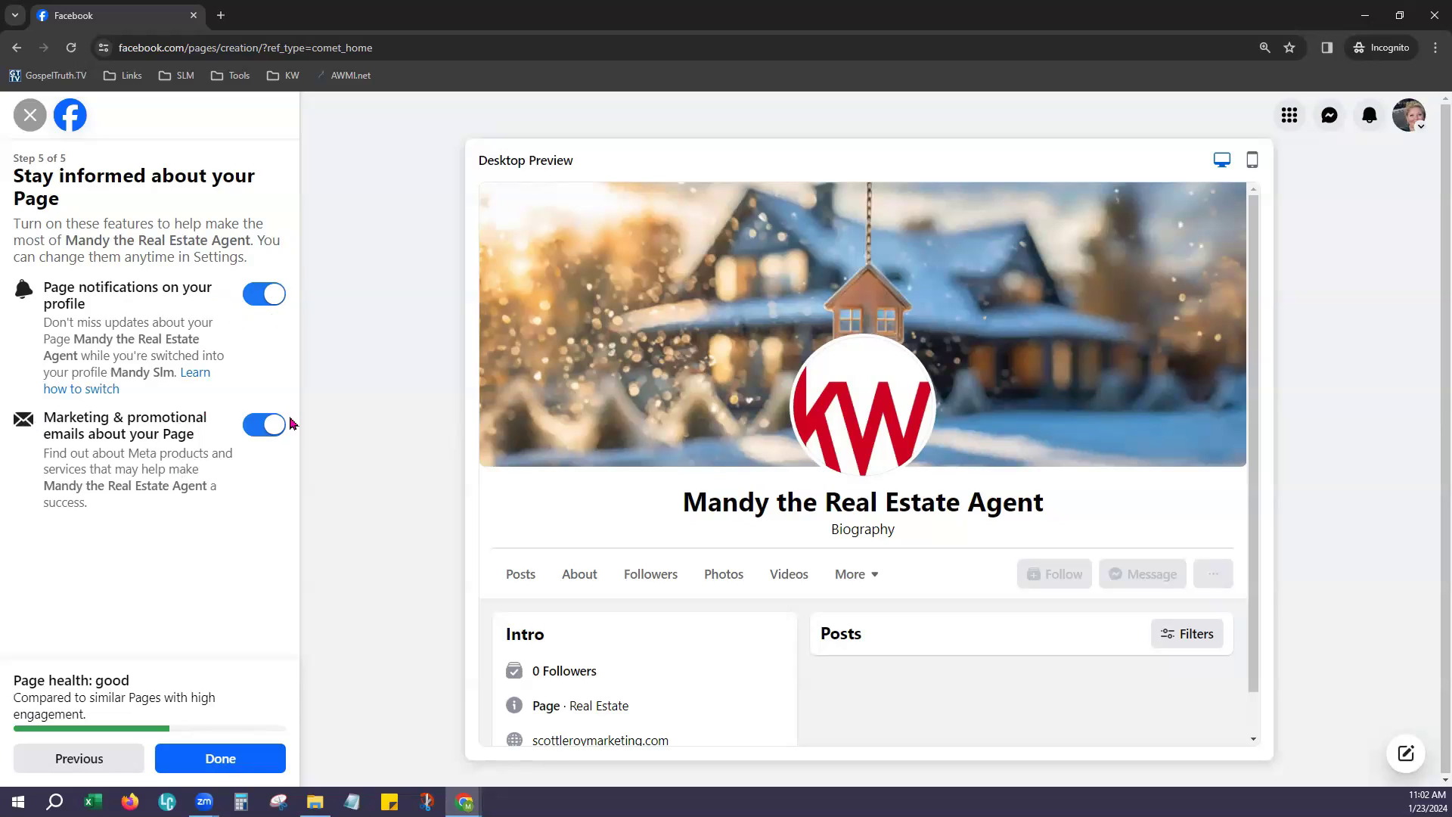
left_click(281, 423)
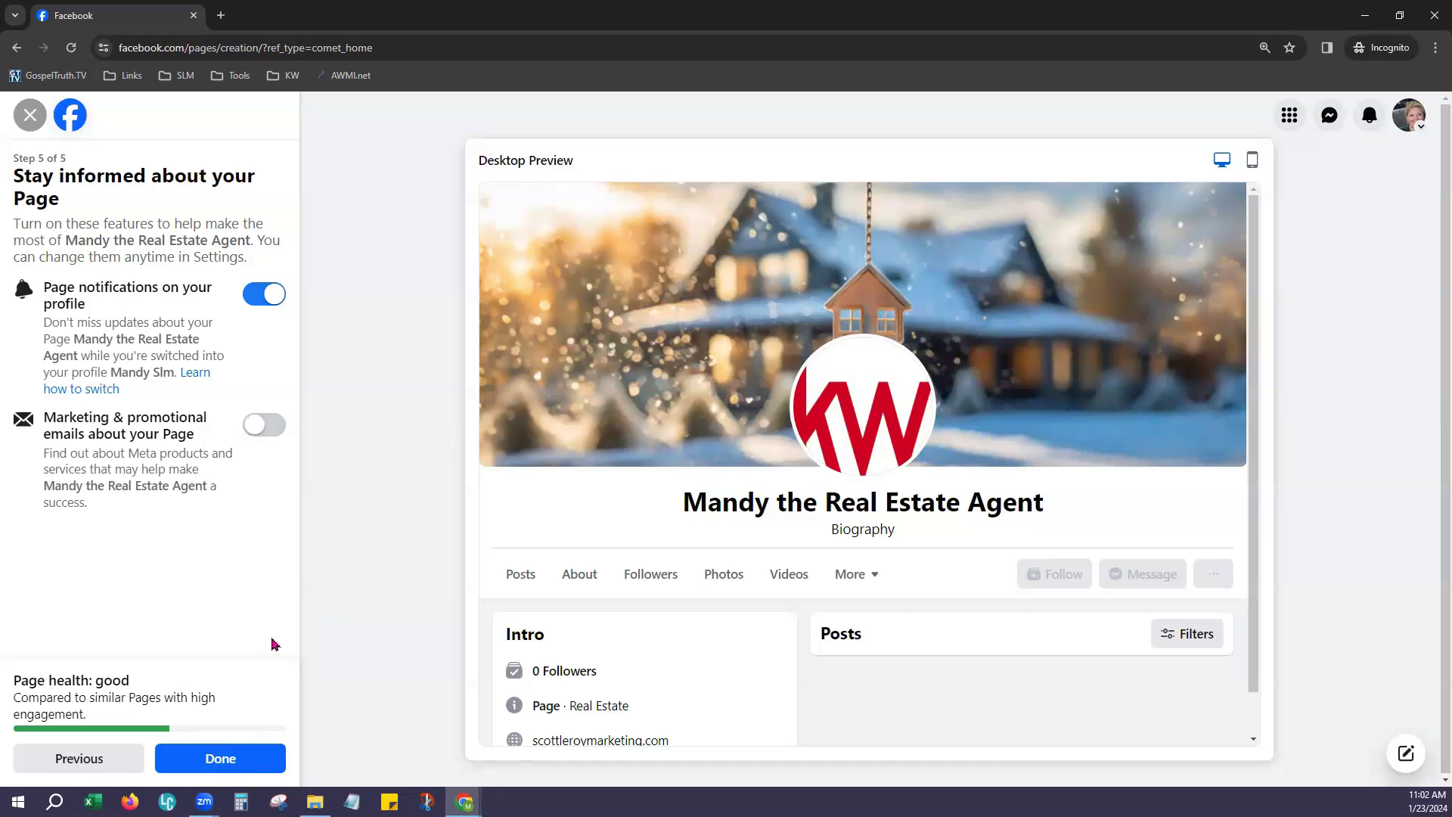
left_click(232, 756)
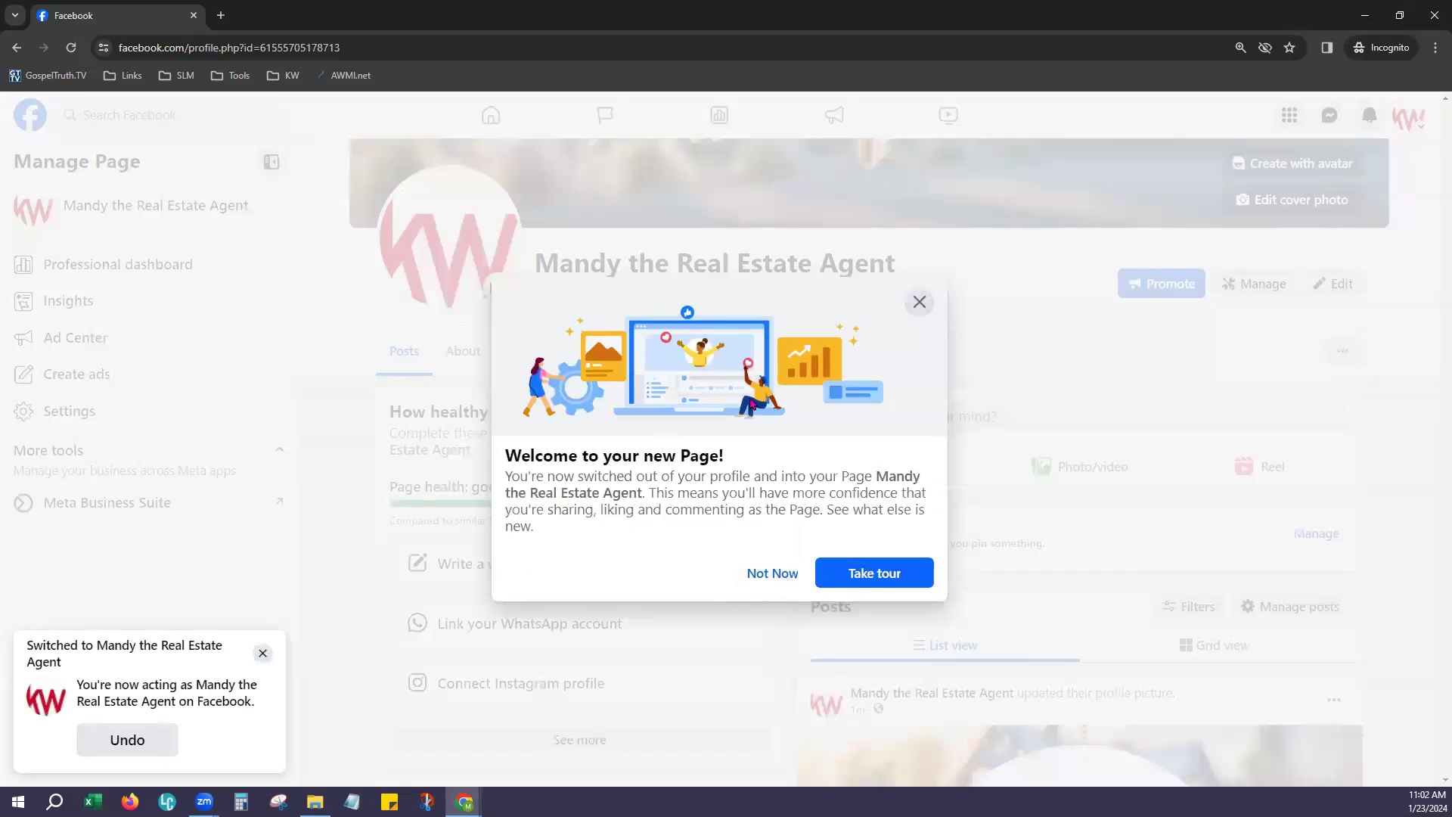
Step: Decline the Page welcome tour and dismiss the notice about switching to the Page
left_click(748, 573)
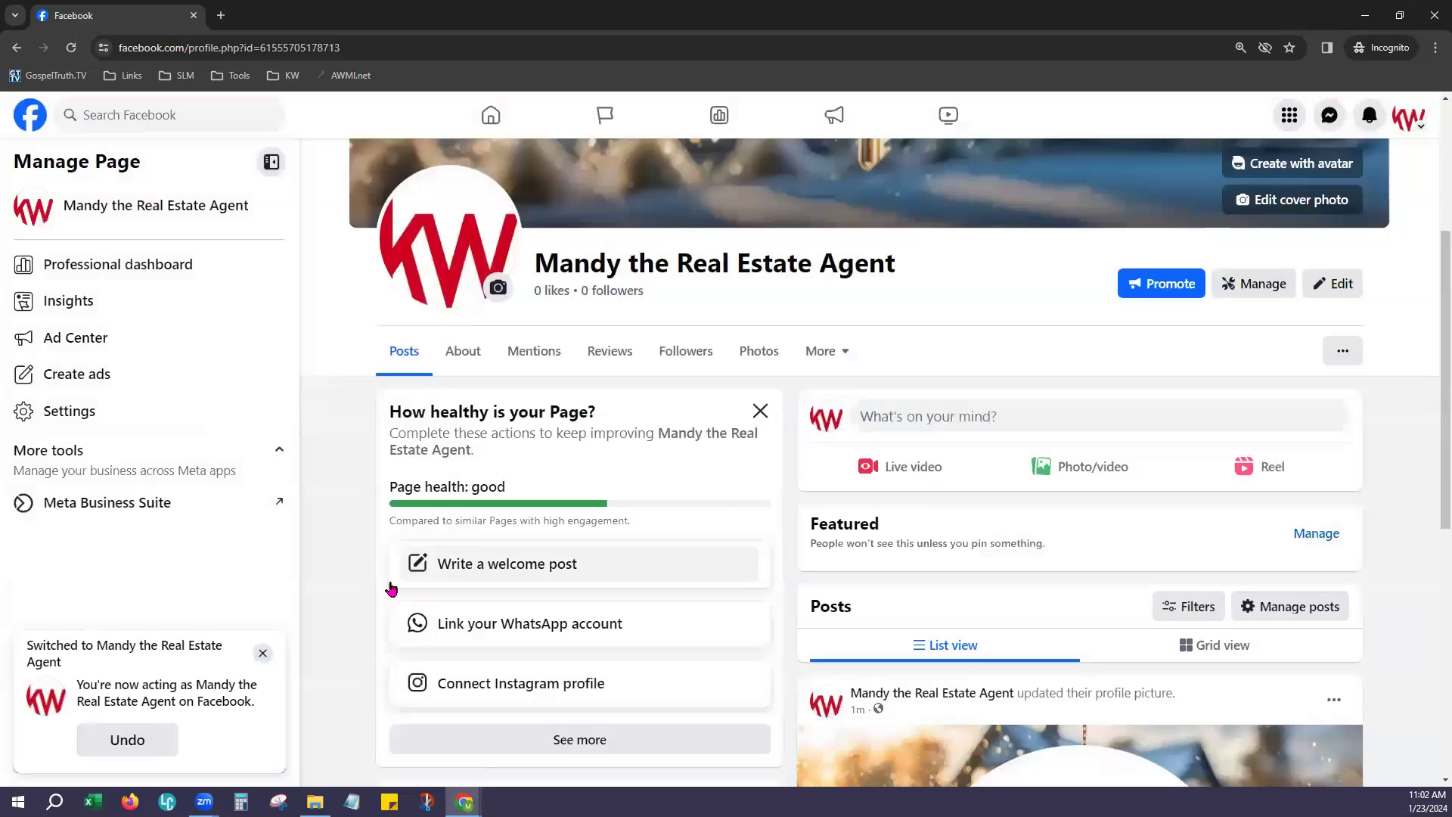
left_click(262, 654)
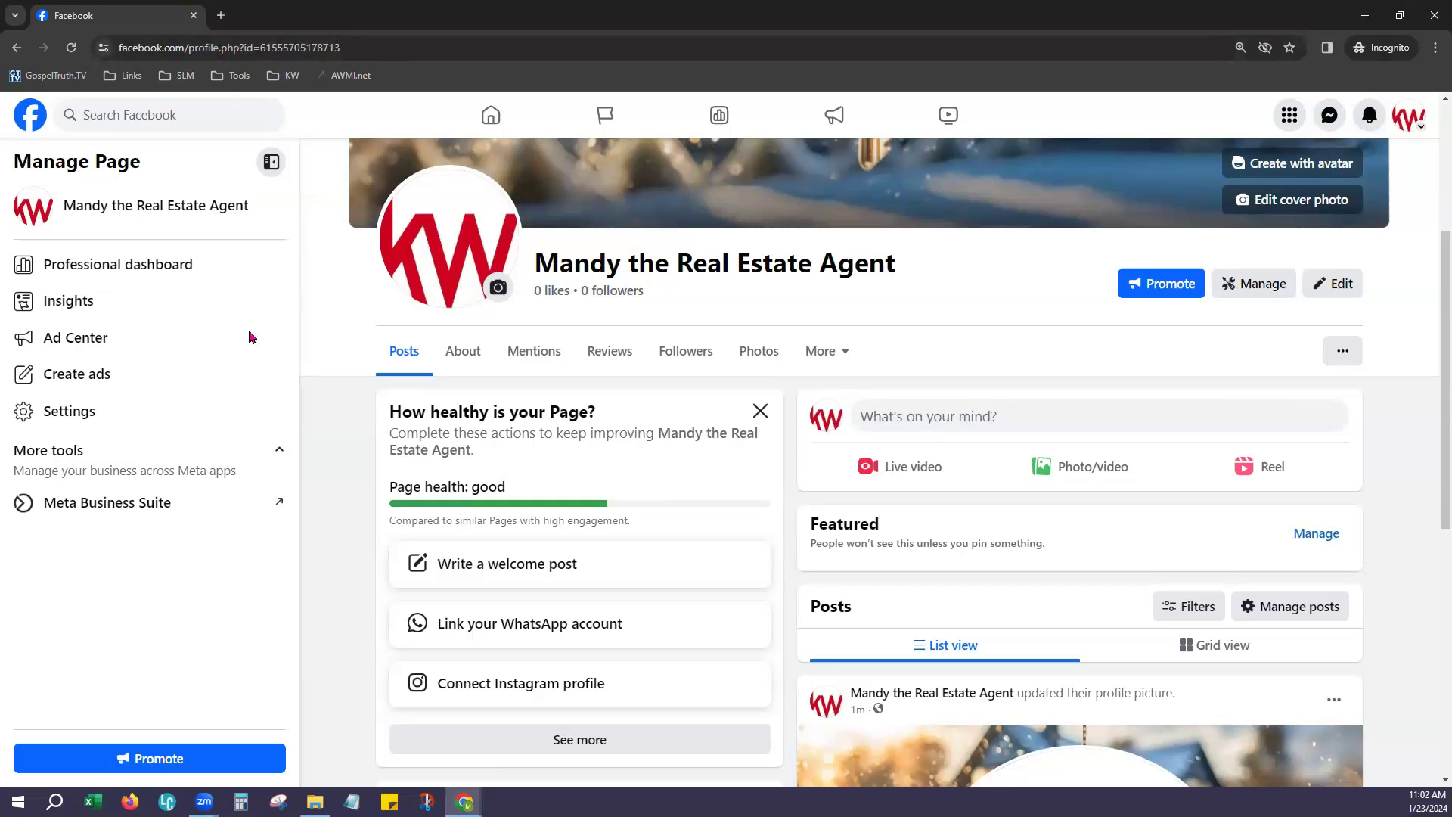
Step: In Page settings, enter a new custom username and save the change
left_click(65, 412)
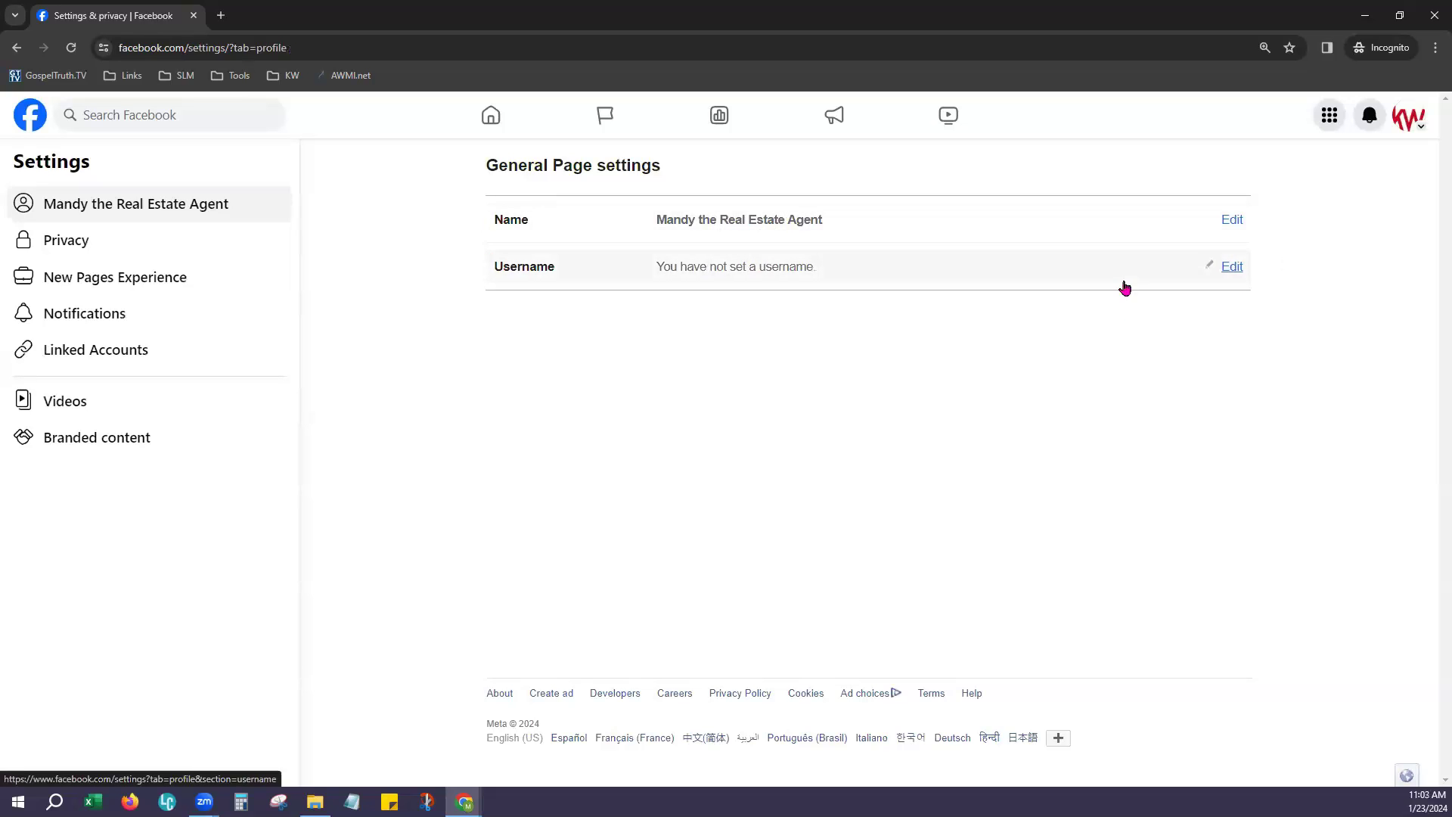
left_click(1232, 266)
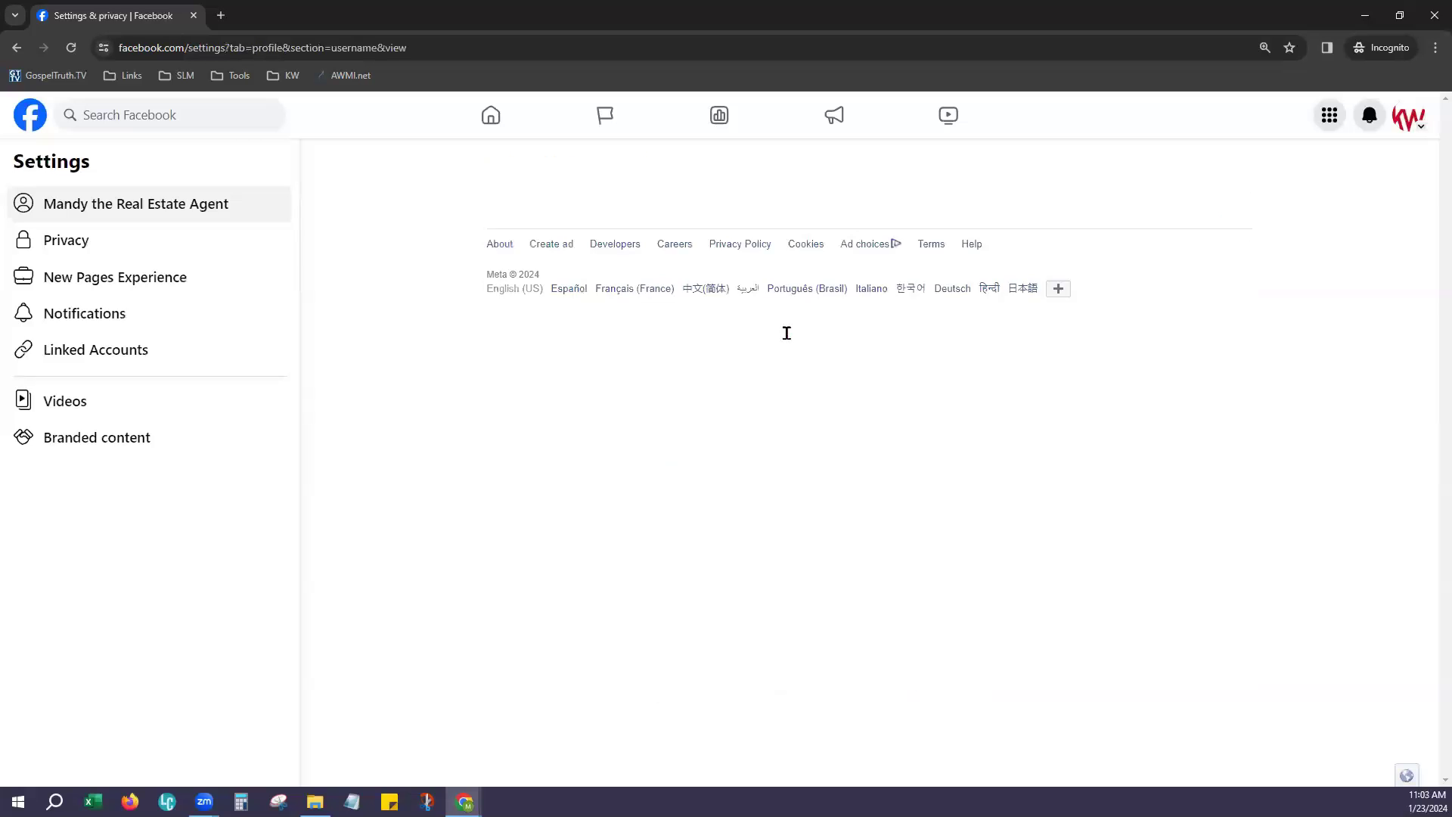
left_click(847, 332)
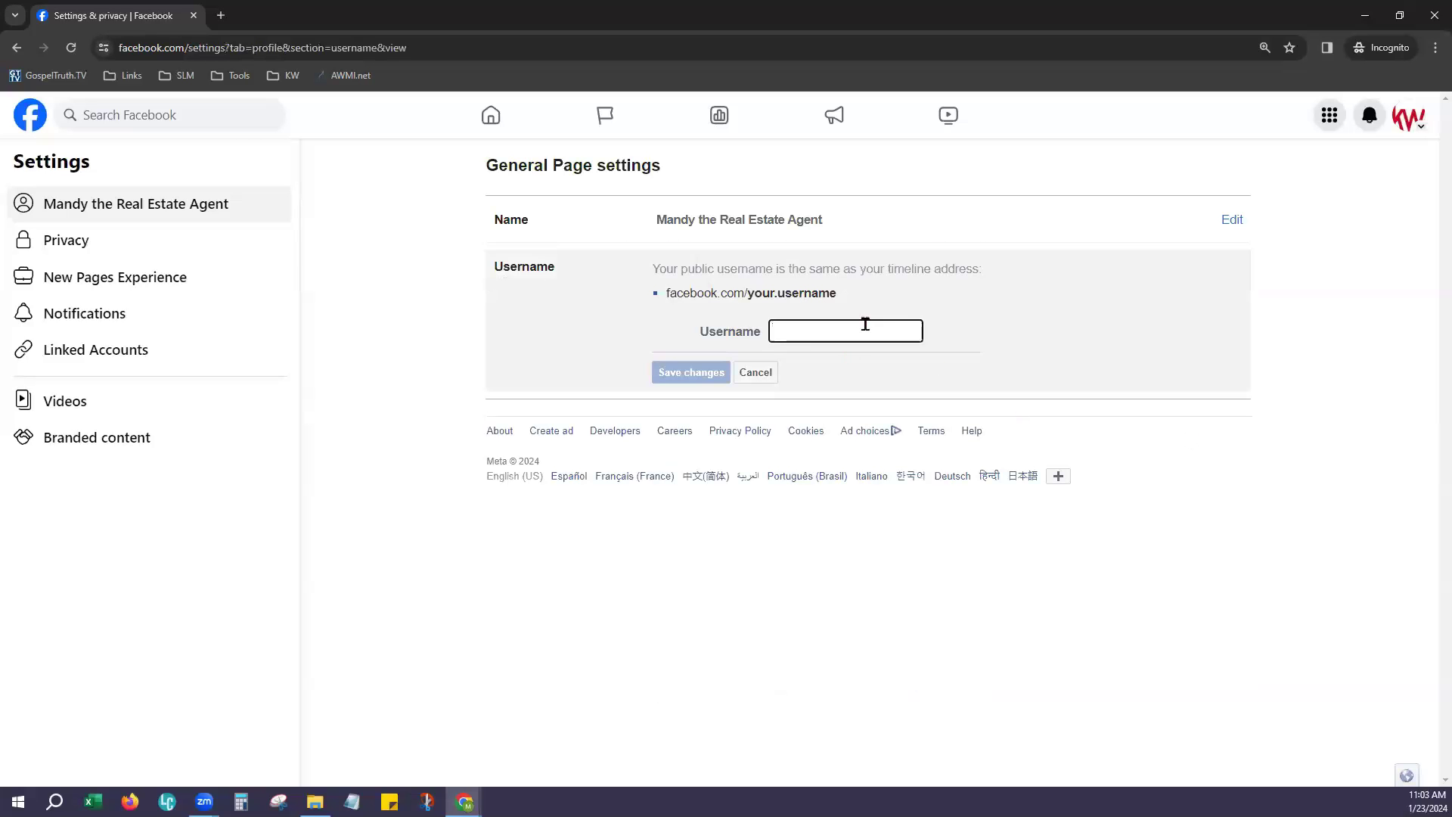
type("MandySLM")
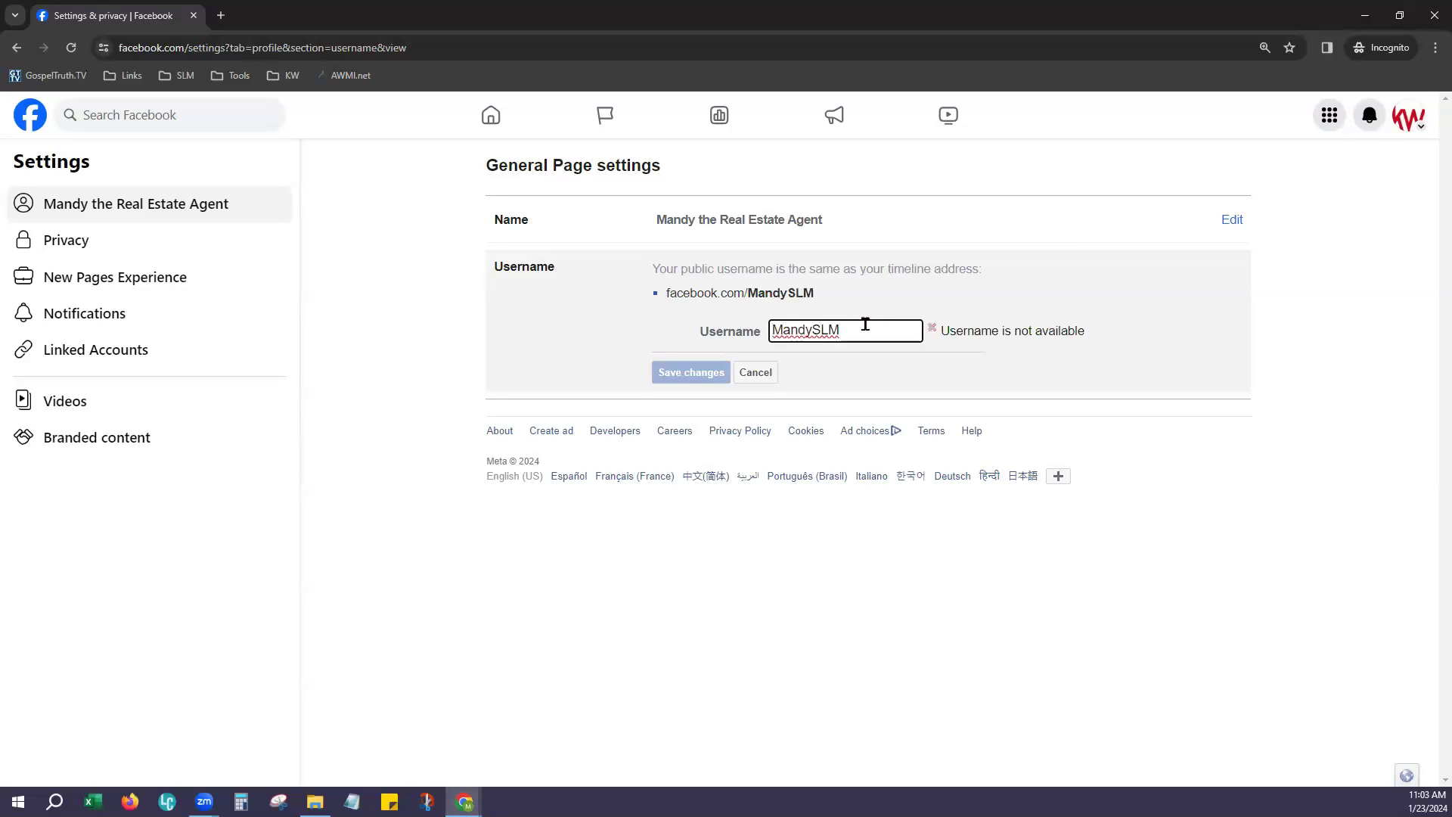
type("123")
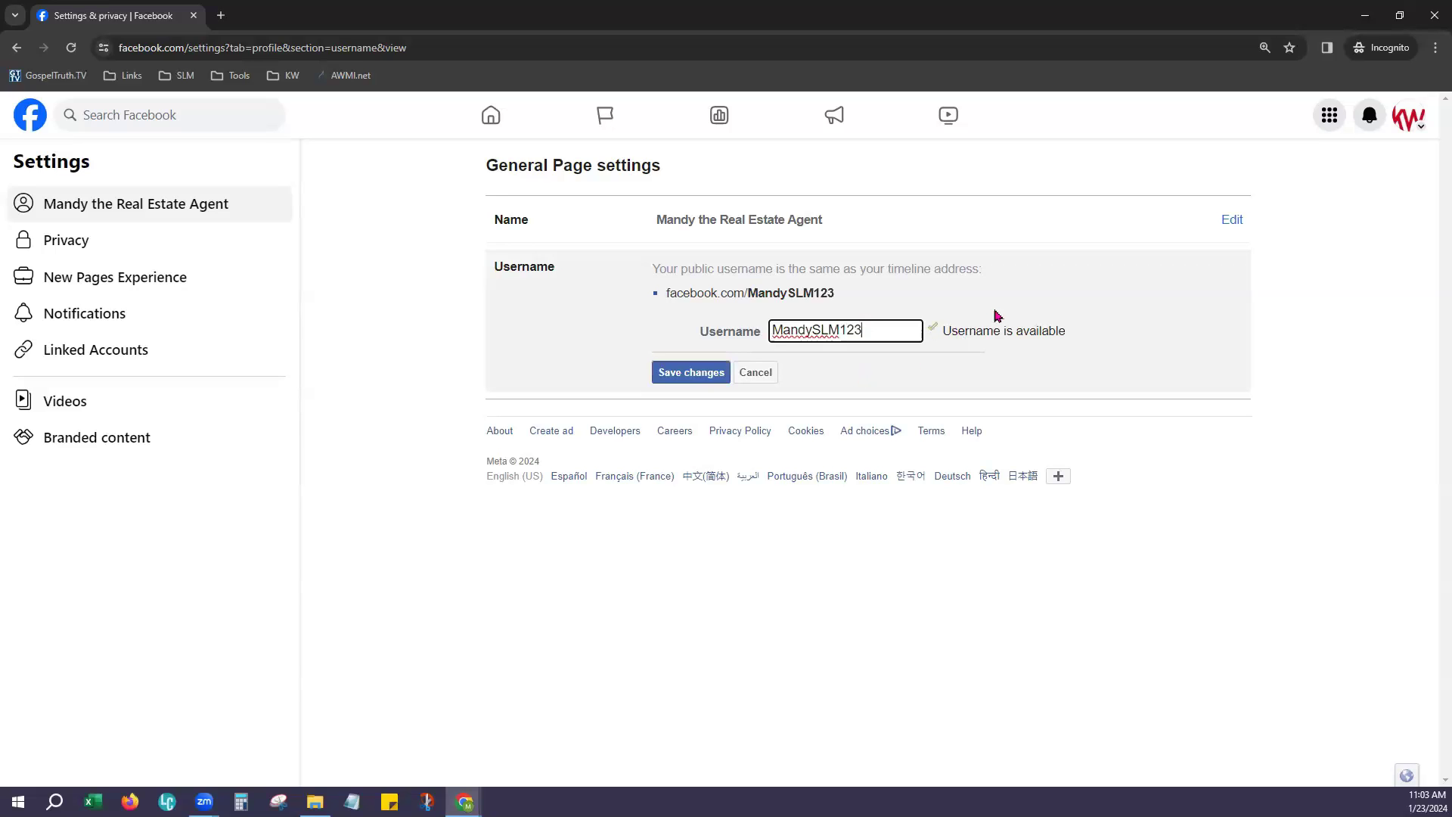
left_click(703, 375)
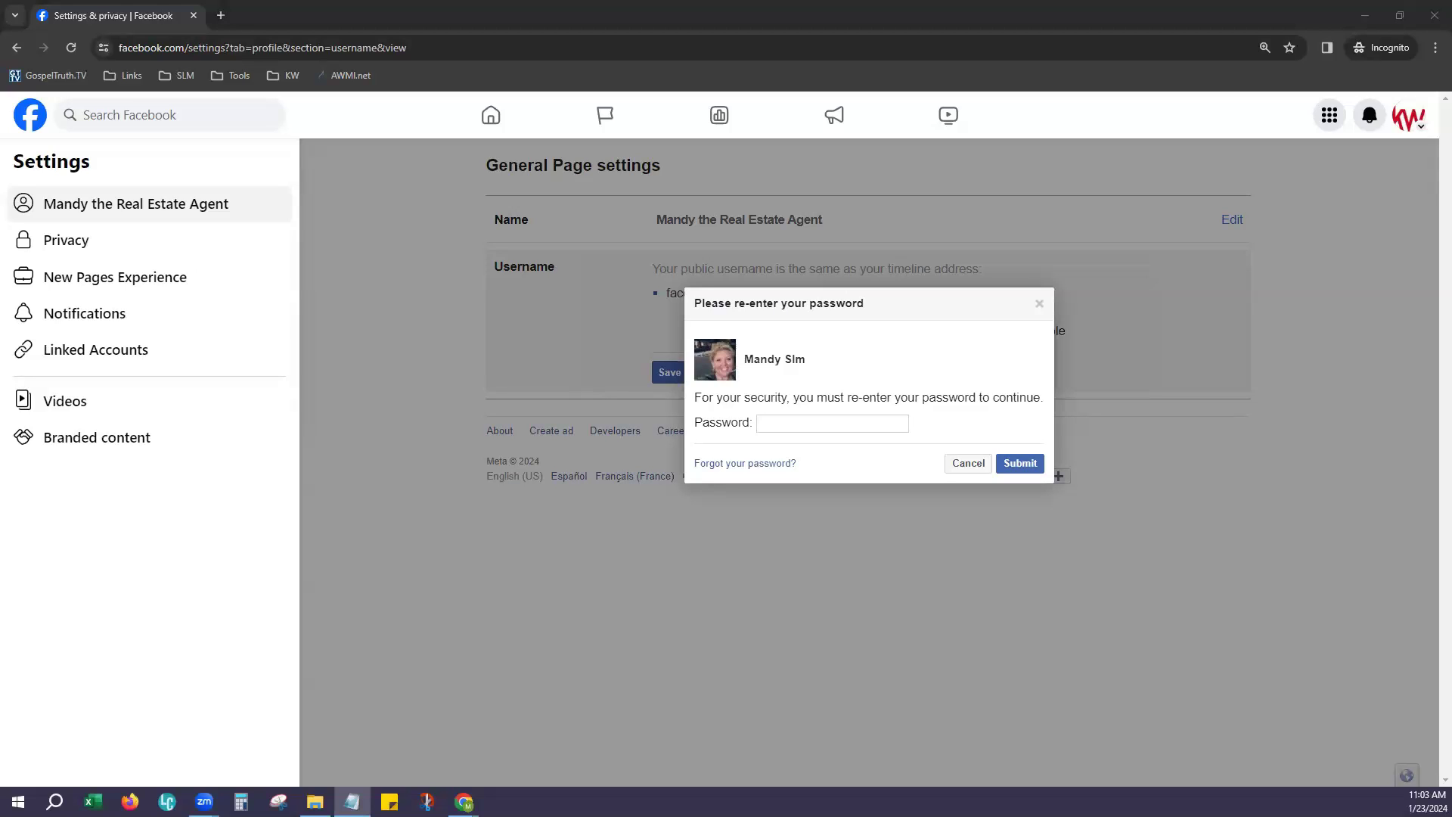
Step: Confirm the username change by entering the account password and submitting
left_click(776, 422)
key("ctrl+v")
left_click(1021, 464)
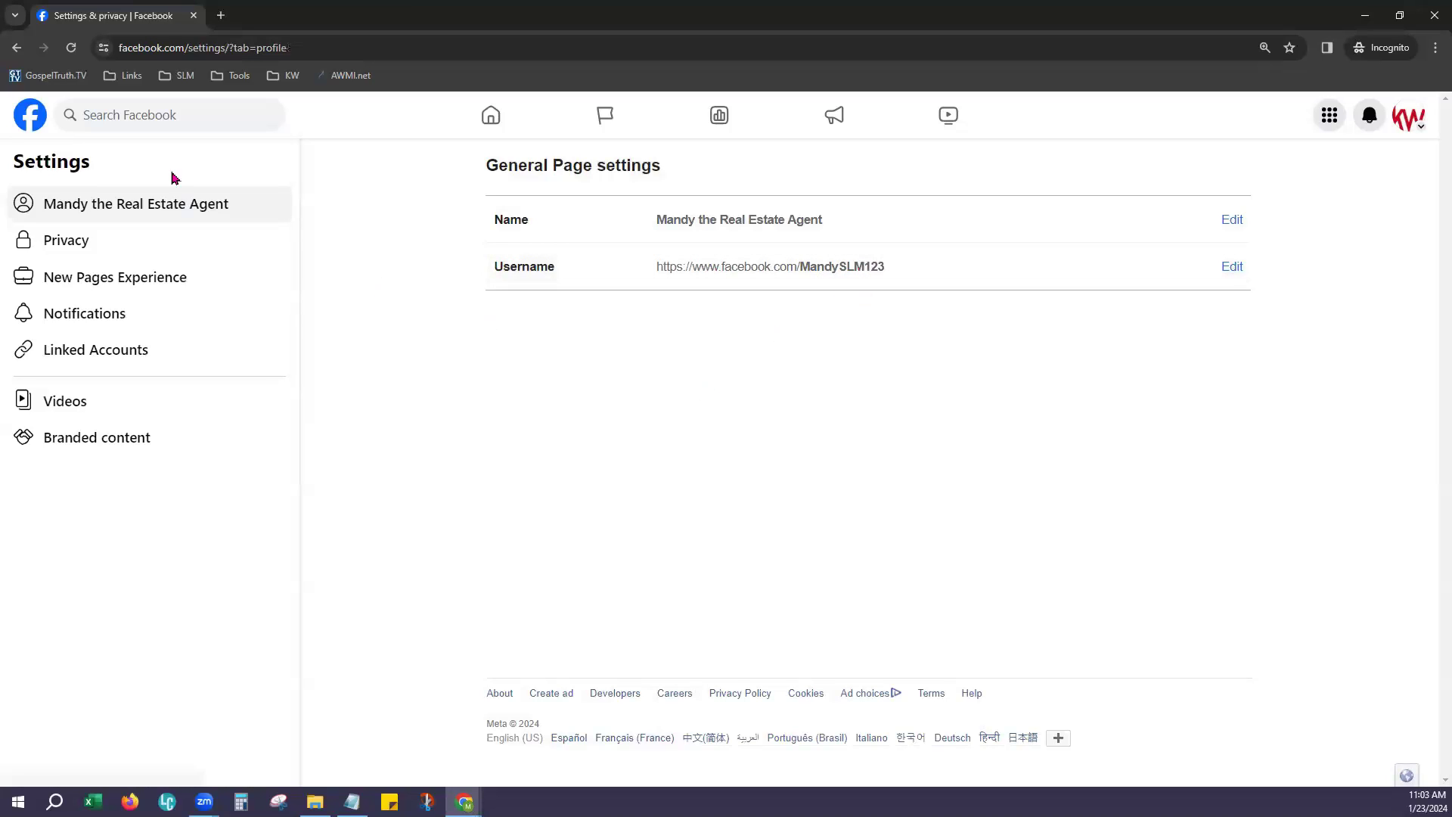
Step: Go back to the real estate agent Page from the home feed and look it over
left_click(30, 115)
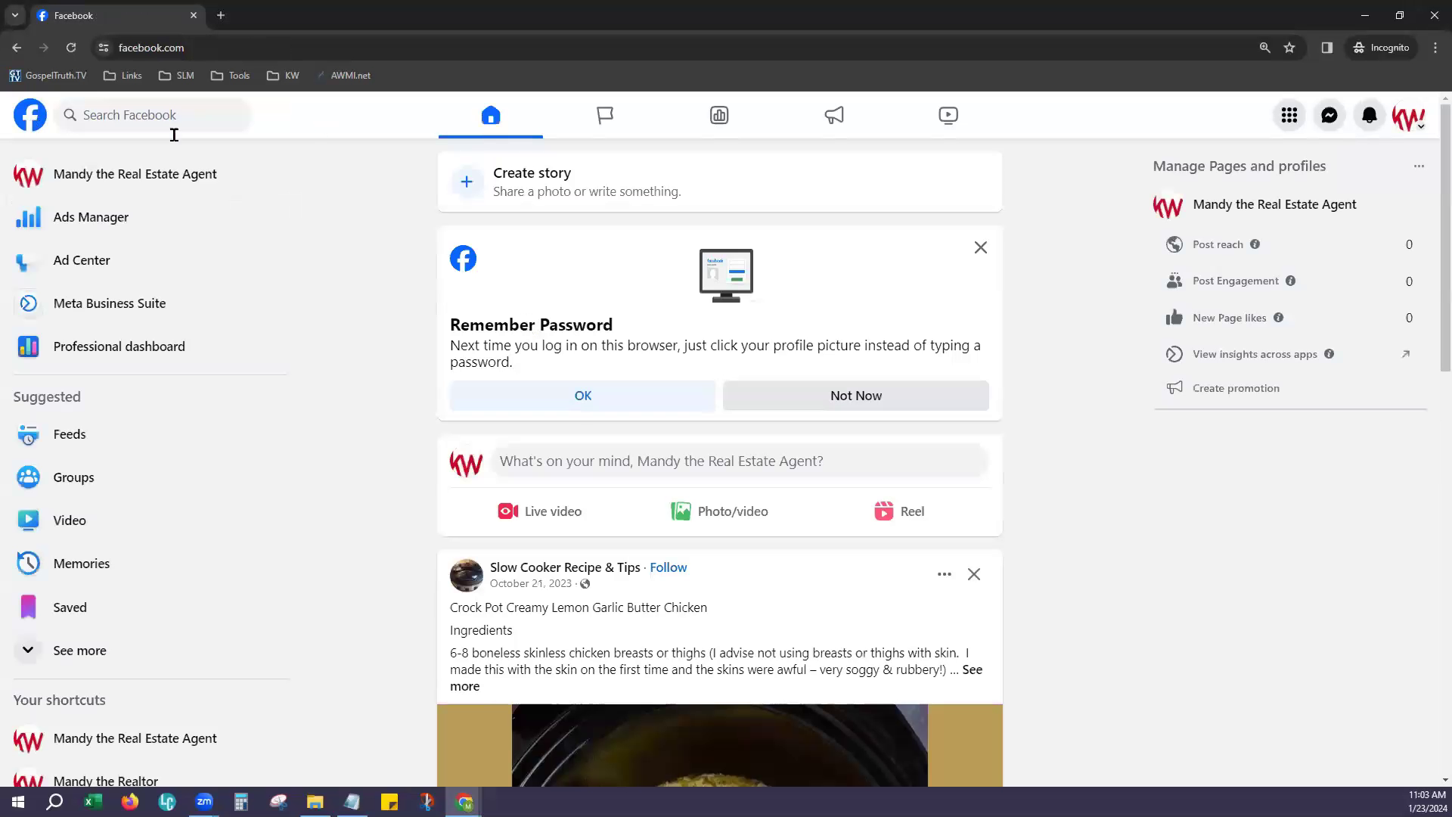
left_click(124, 171)
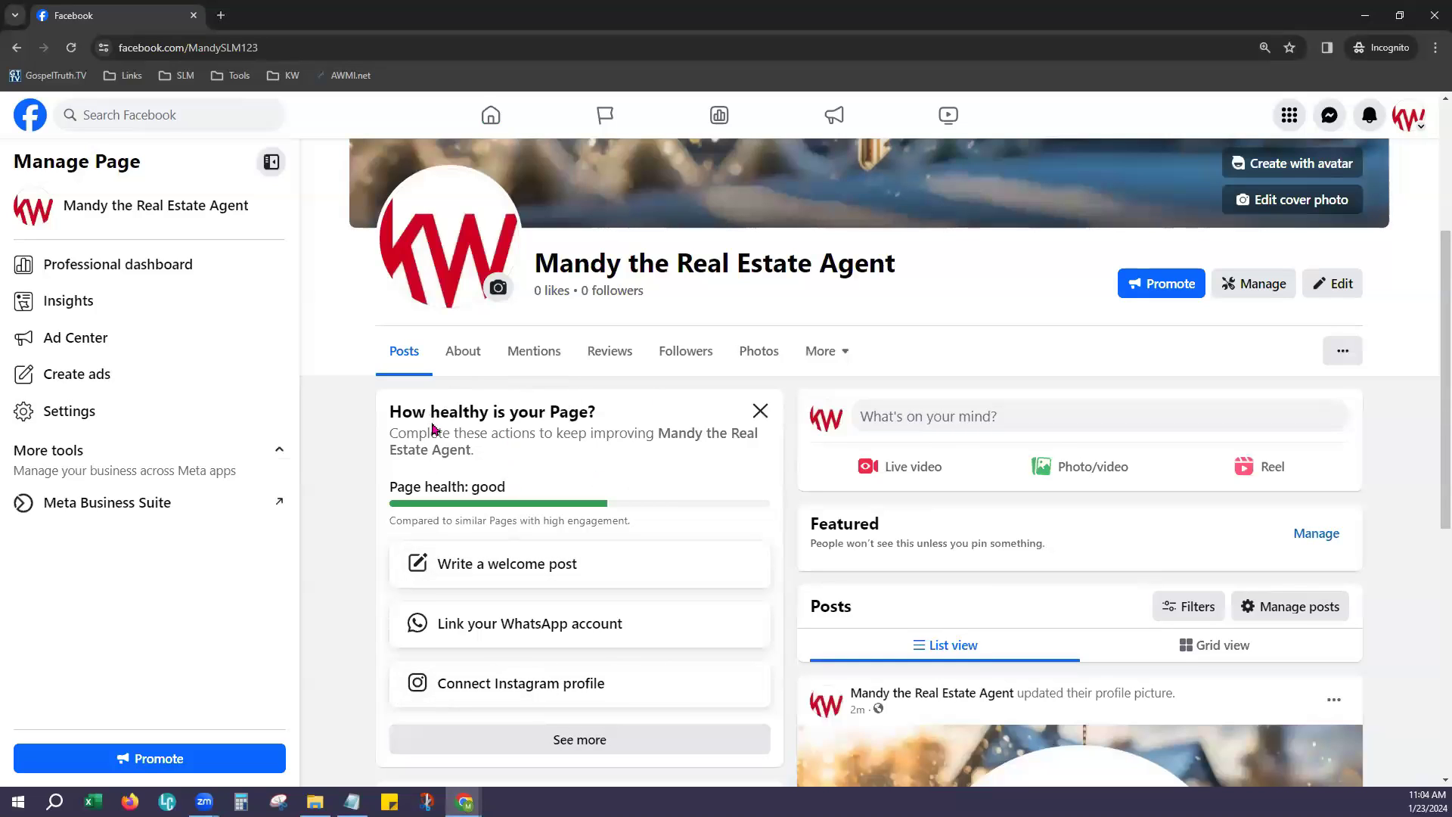
scroll(703, 590, "down", 1)
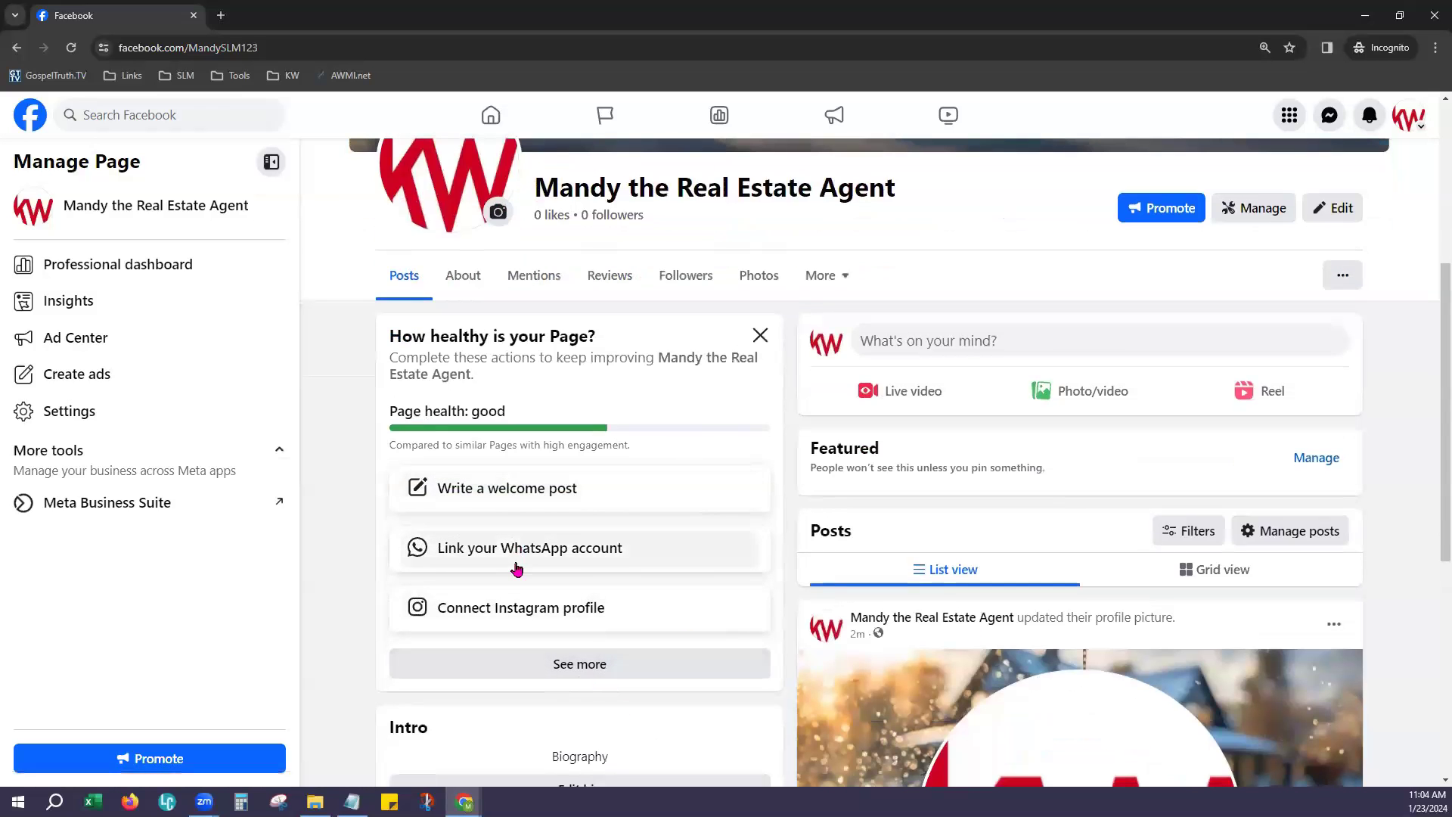
scroll(752, 635, "up", 4)
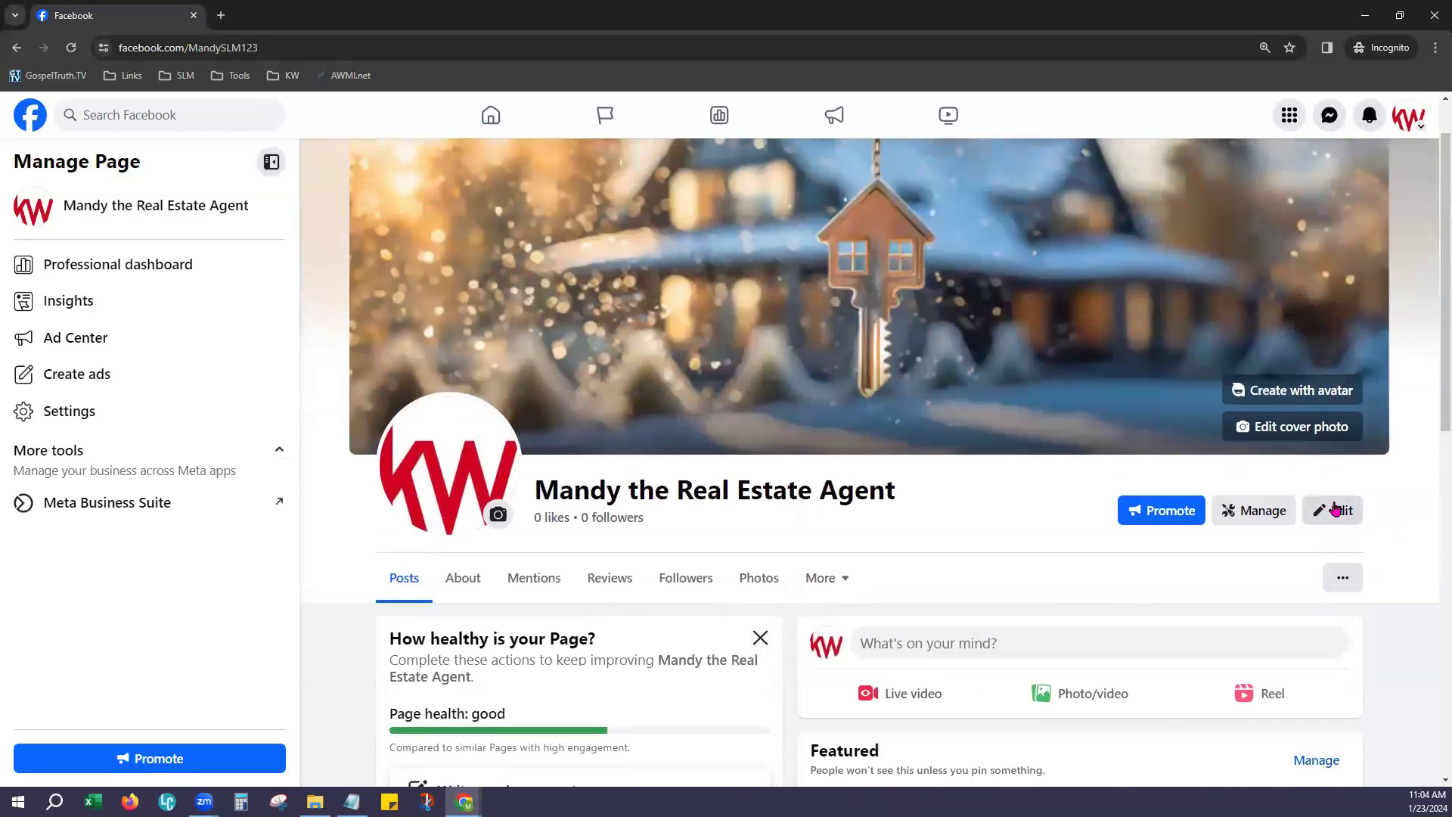
Step: Review the profile picture and cover photo in the Page edit panel, then open the Professional dashboard
left_click(1335, 510)
scroll(745, 583, "down", 7)
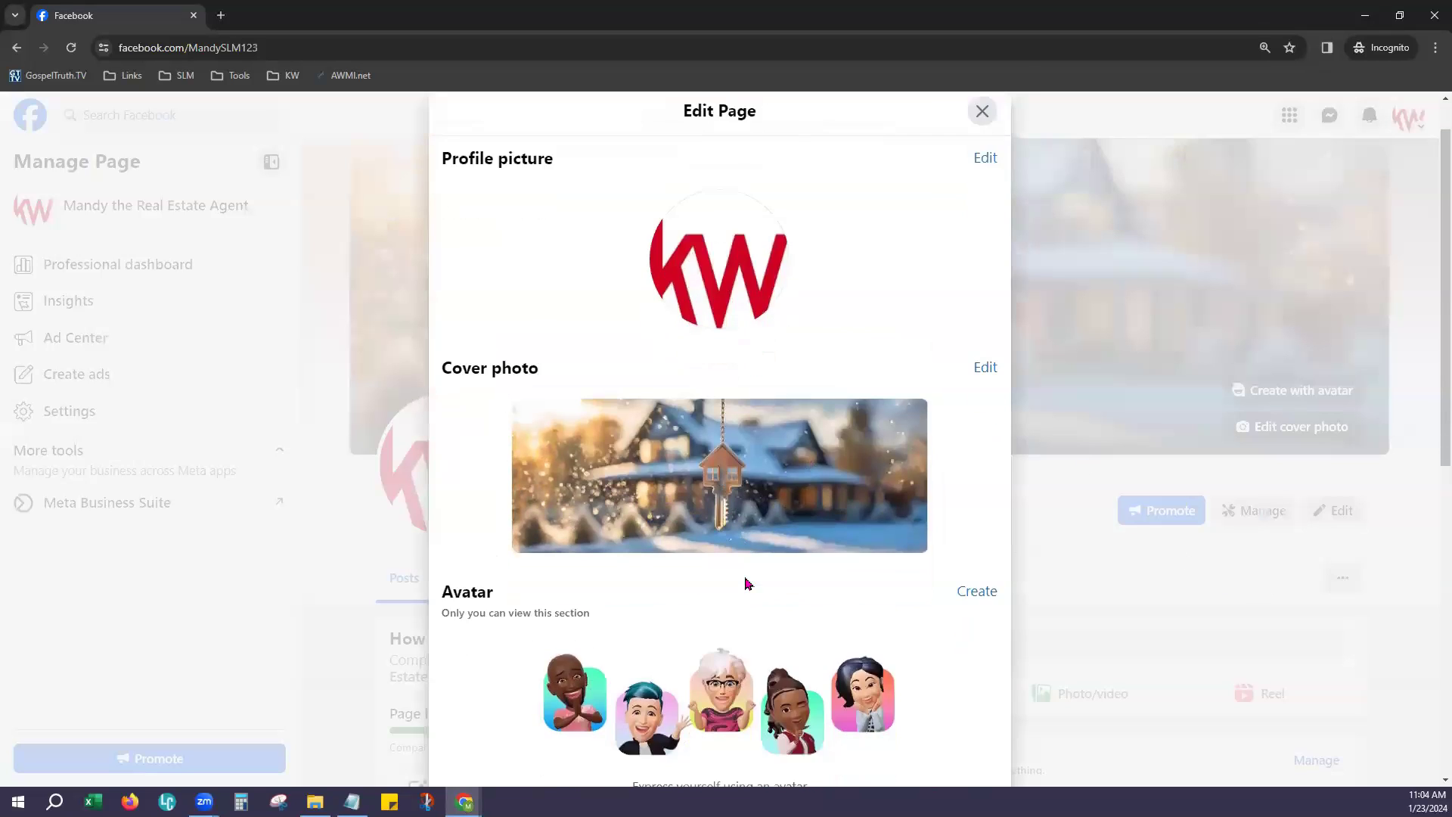
scroll(745, 583, "up", 7)
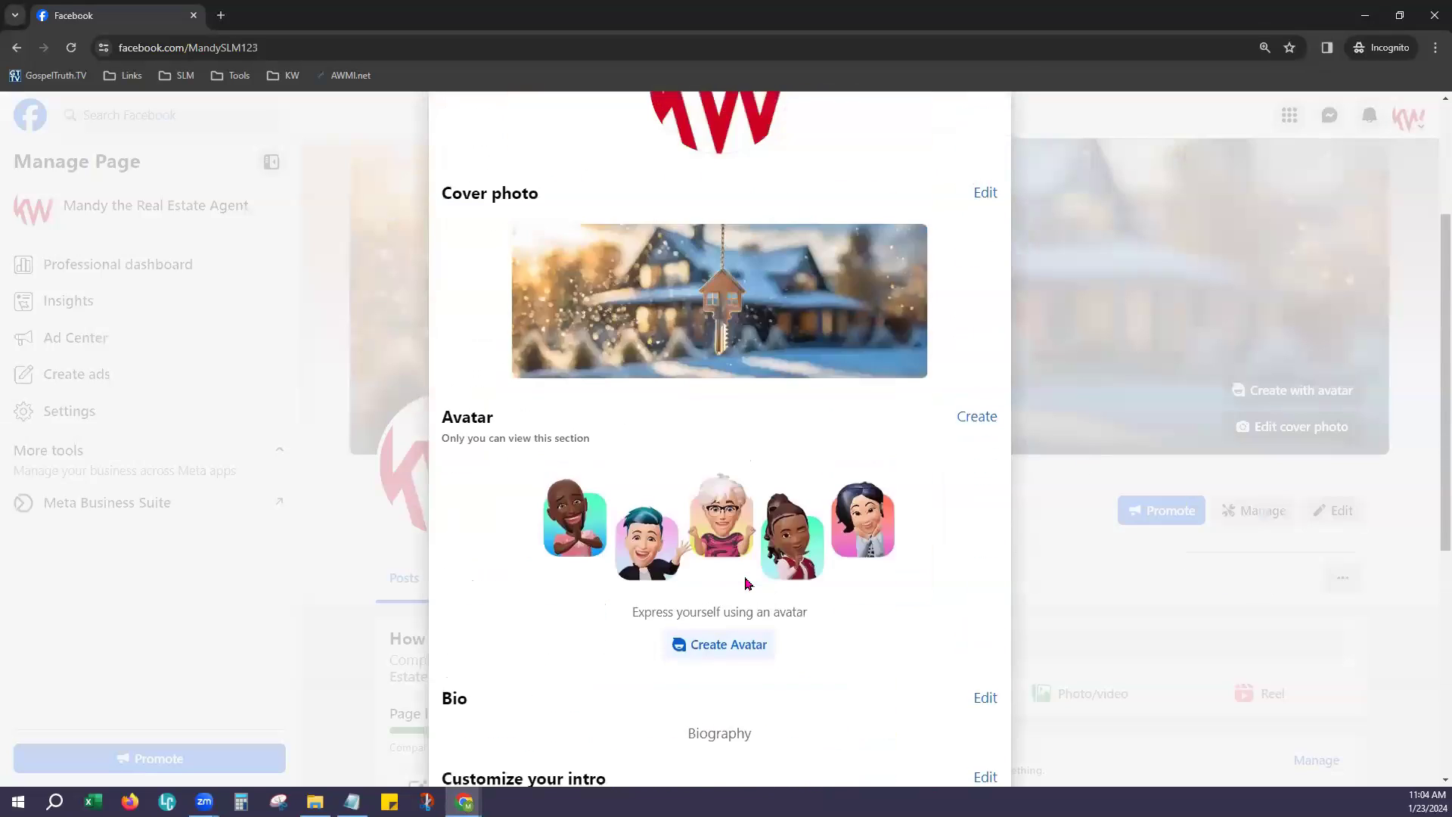
left_click(983, 165)
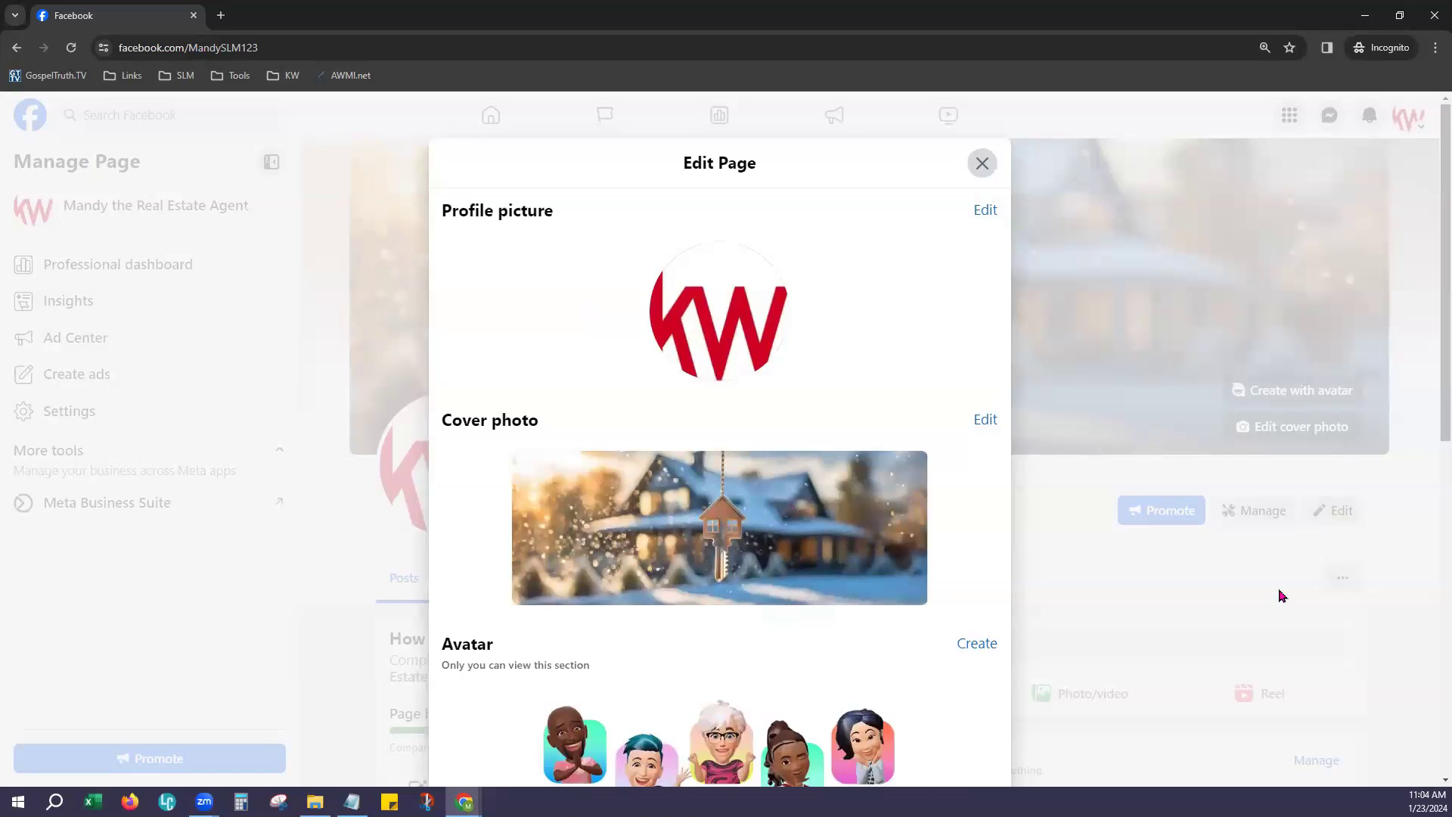
left_click(1246, 511)
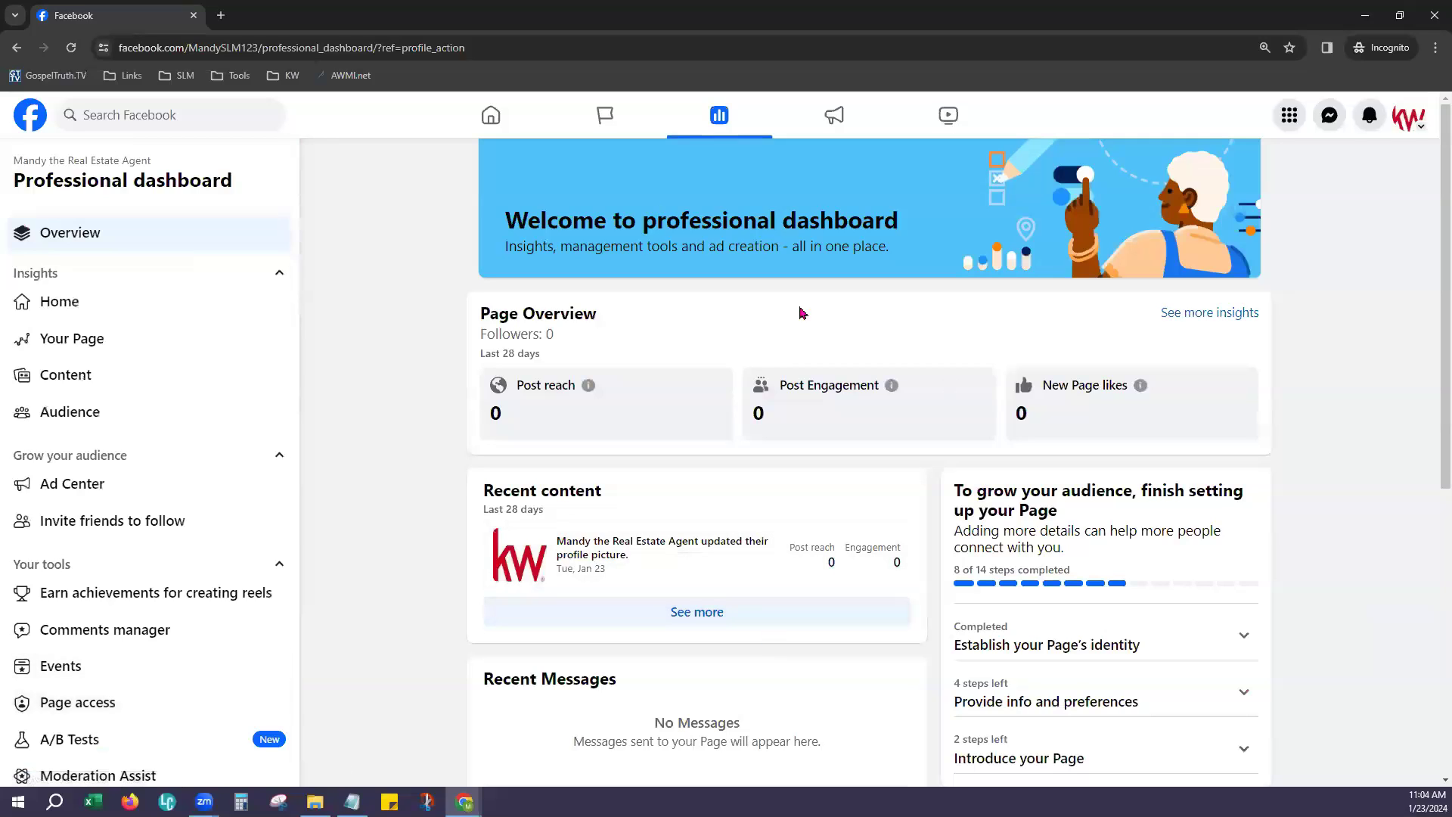
Step: Review the dashboard overview: 0 followers, 4 info-and-preferences and 2 introduction steps remaining
left_click_drag(537, 319, 603, 470)
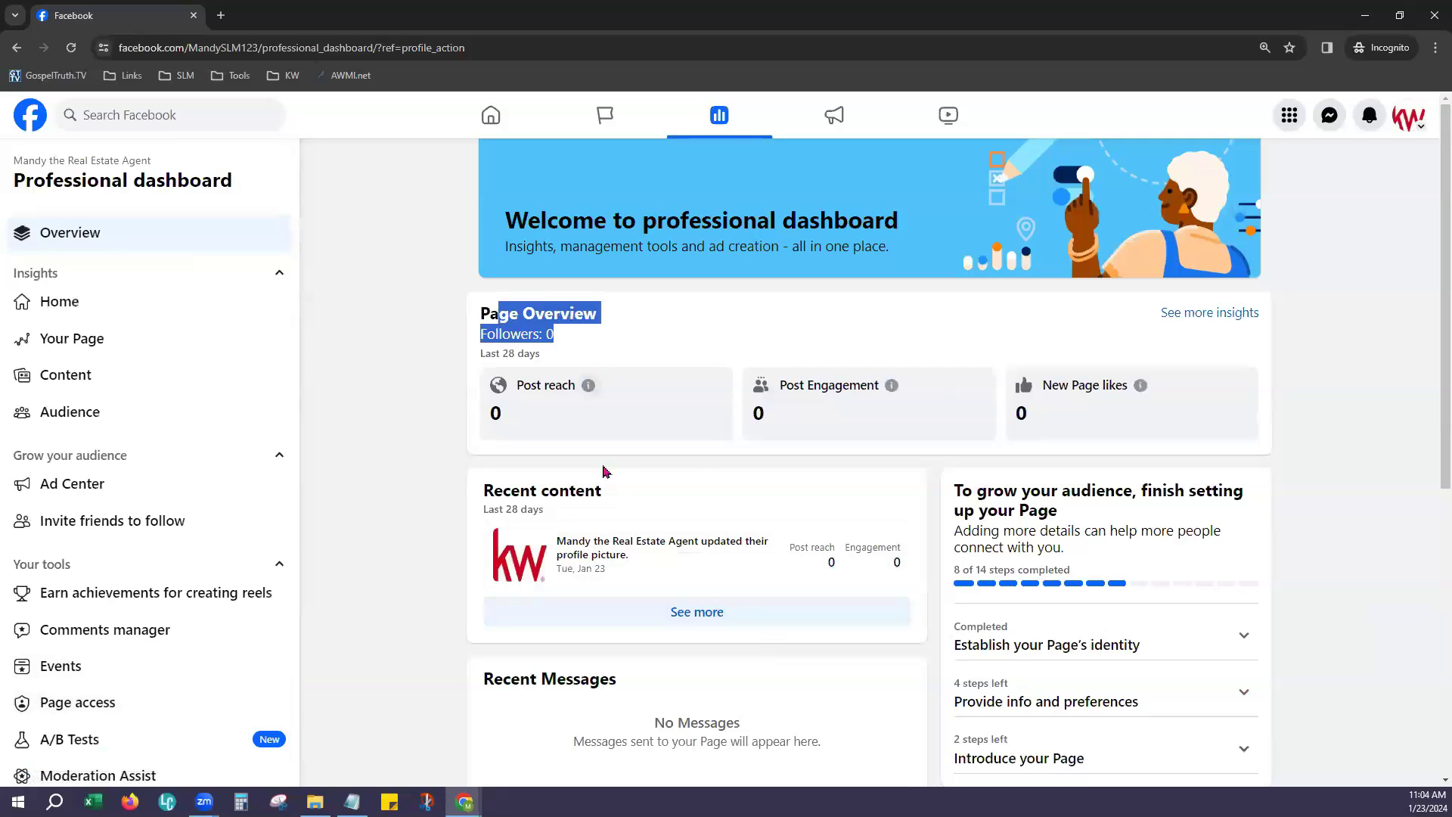
left_click(702, 472)
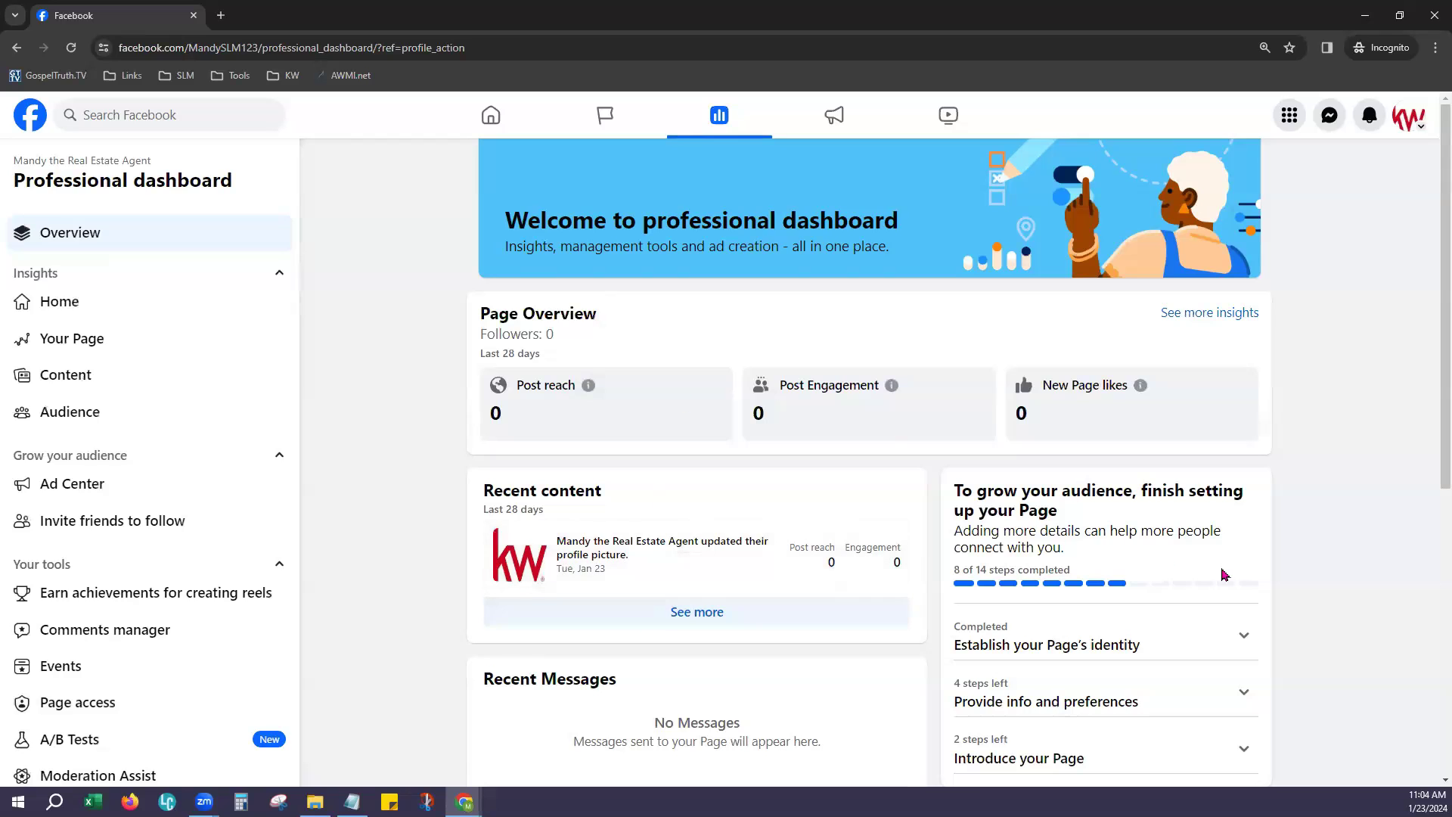
scroll(1222, 561, "down", 3)
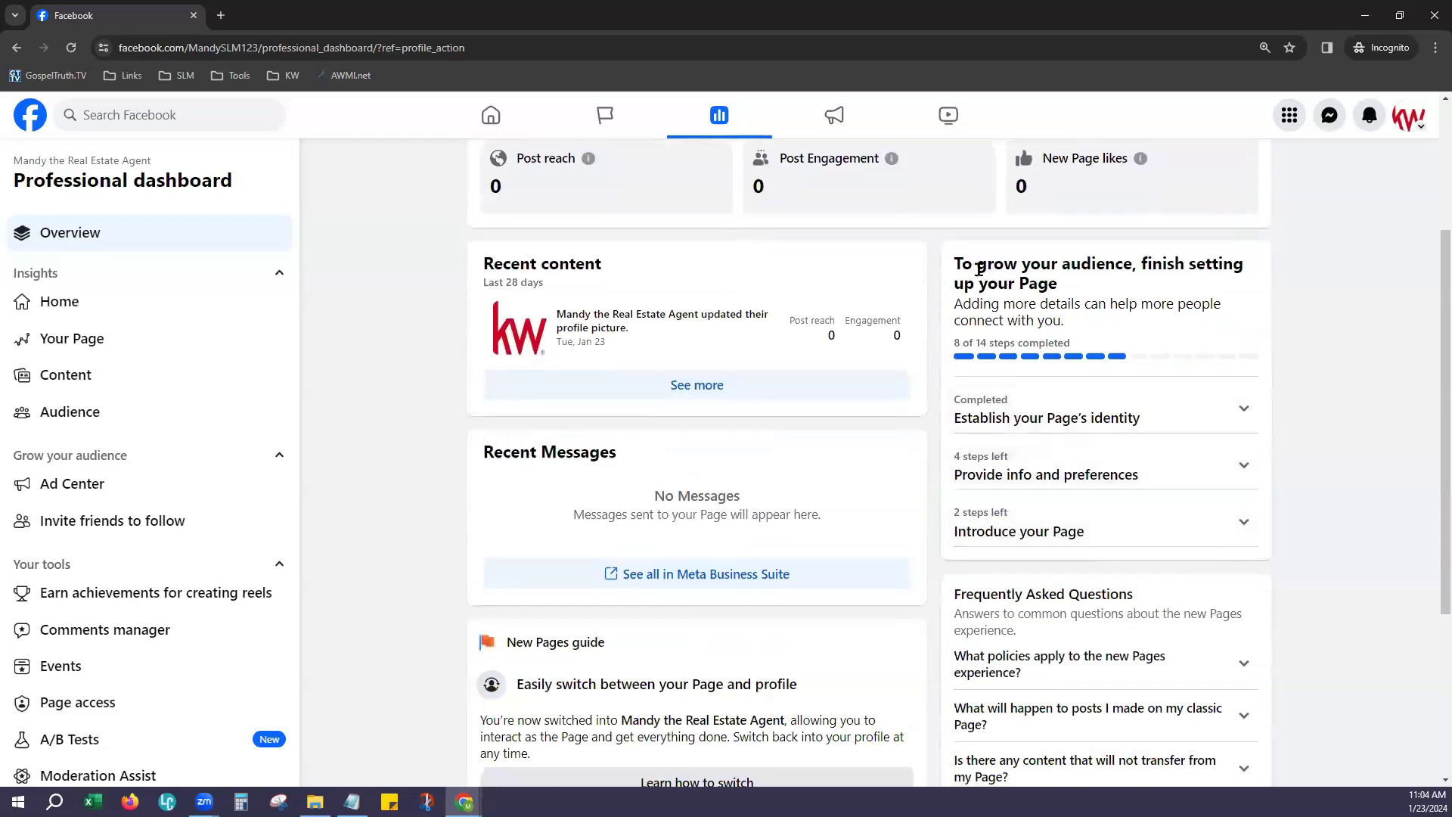
left_click_drag(979, 269, 1241, 303)
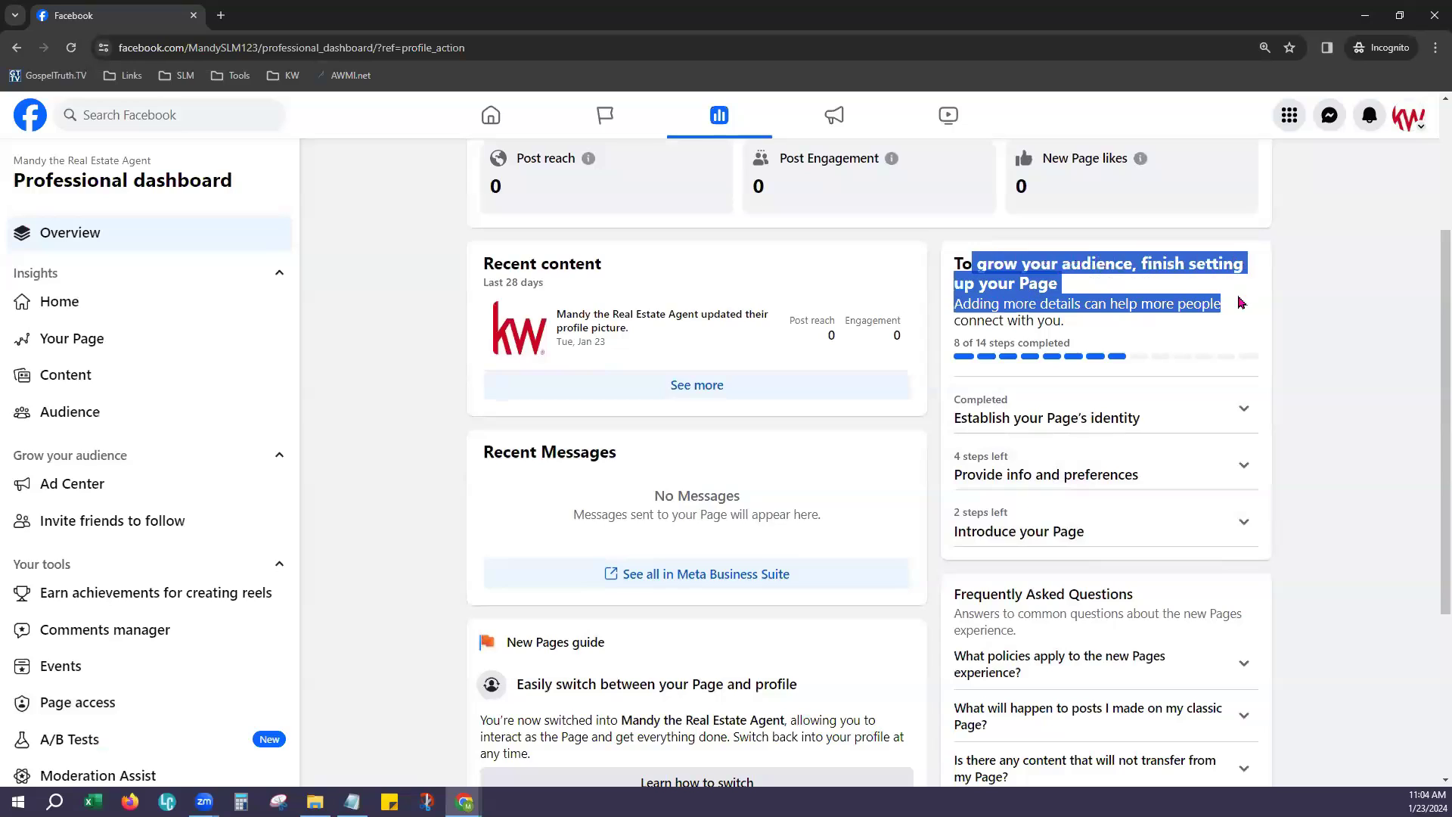
left_click(1327, 341)
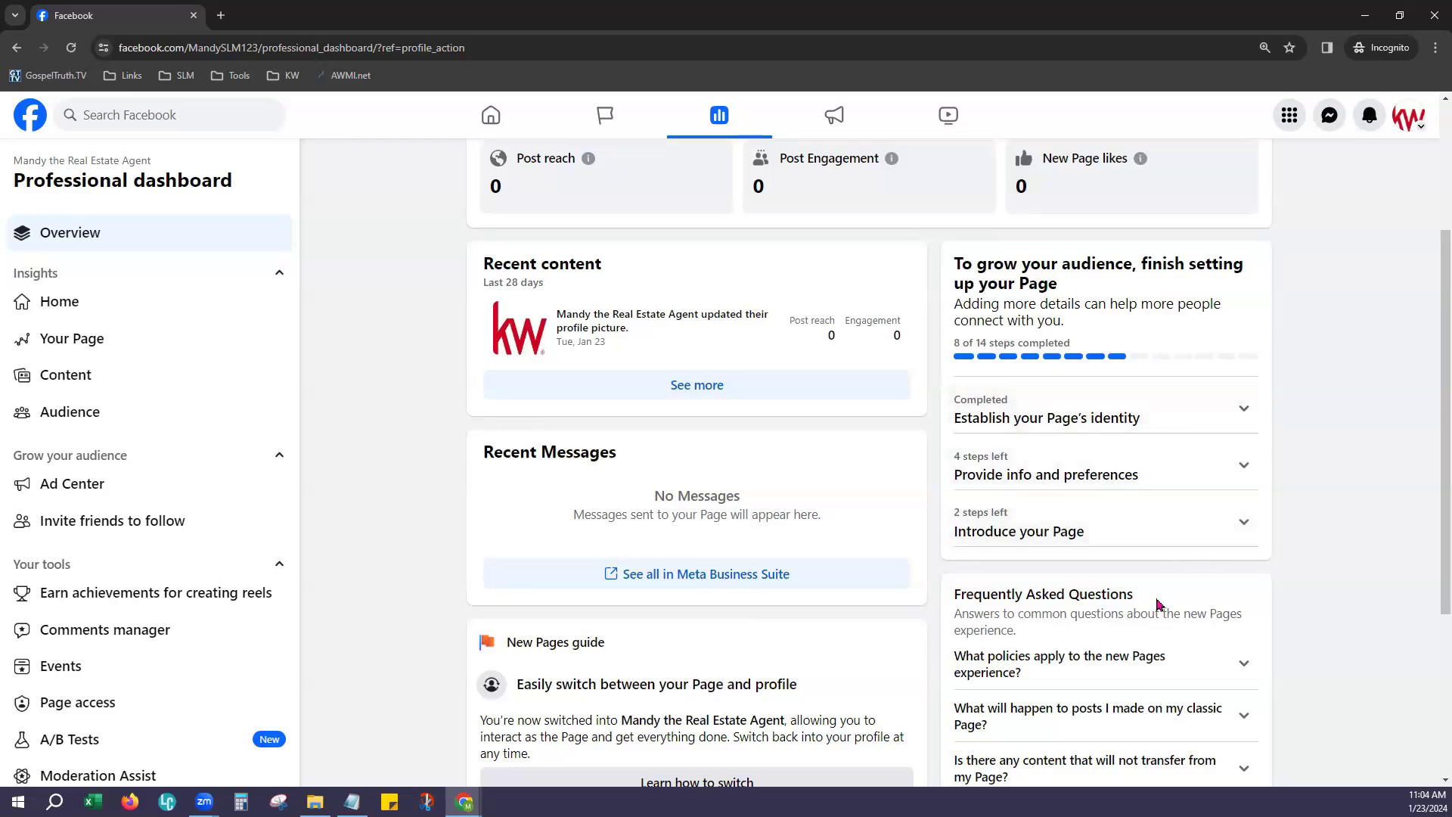
scroll(1158, 602, "up", 3)
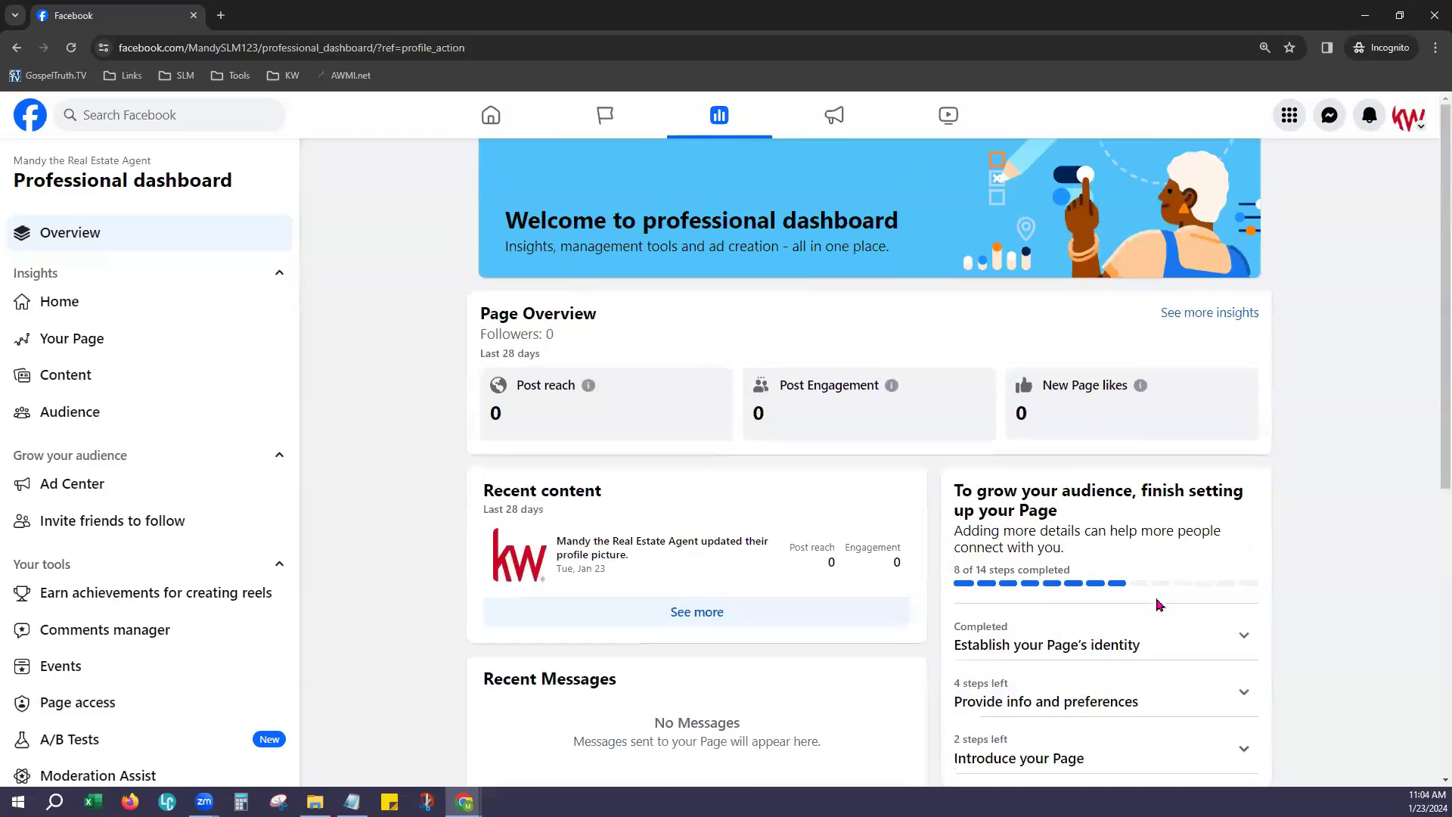
left_click(1416, 121)
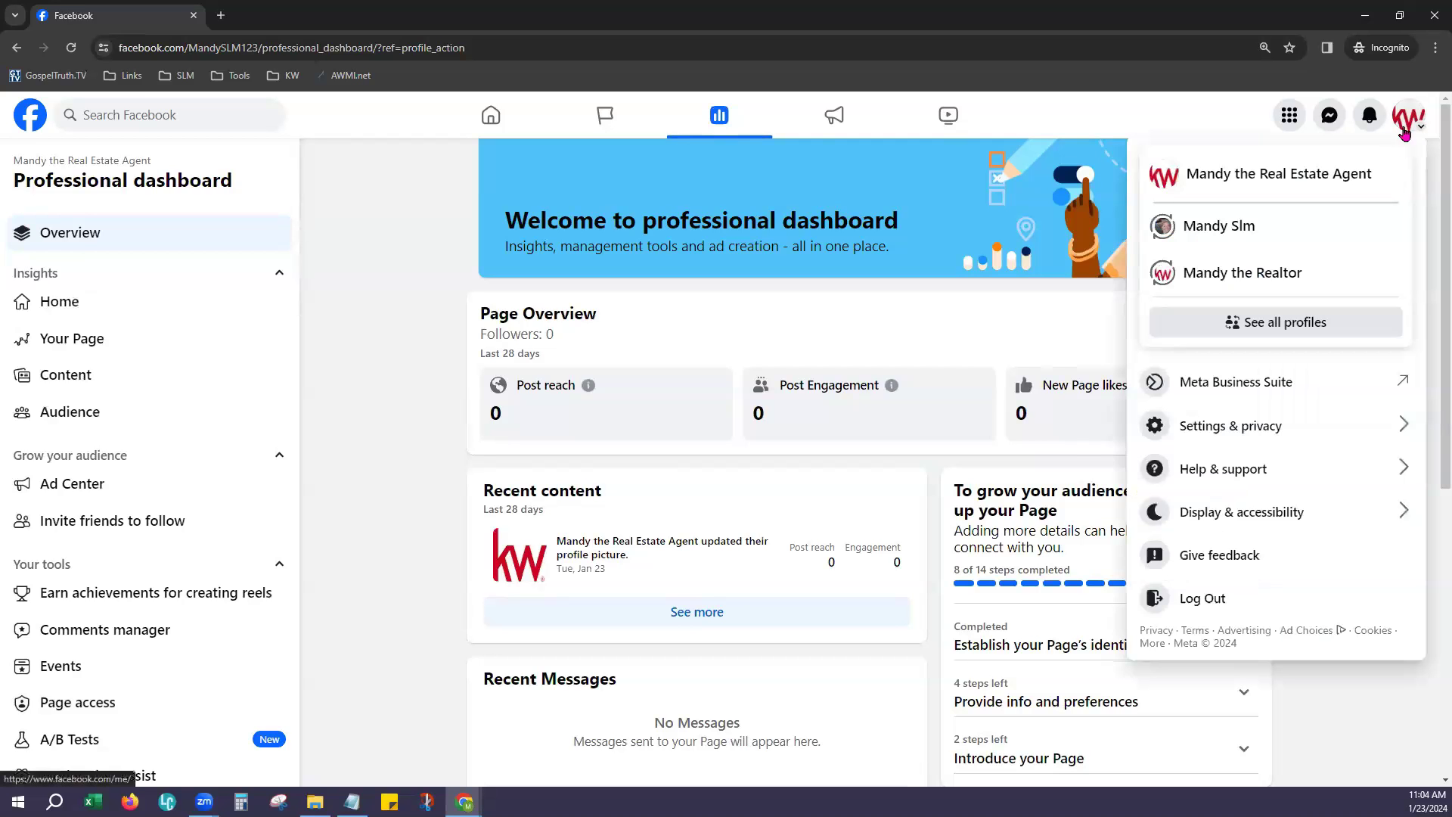
left_click(1199, 187)
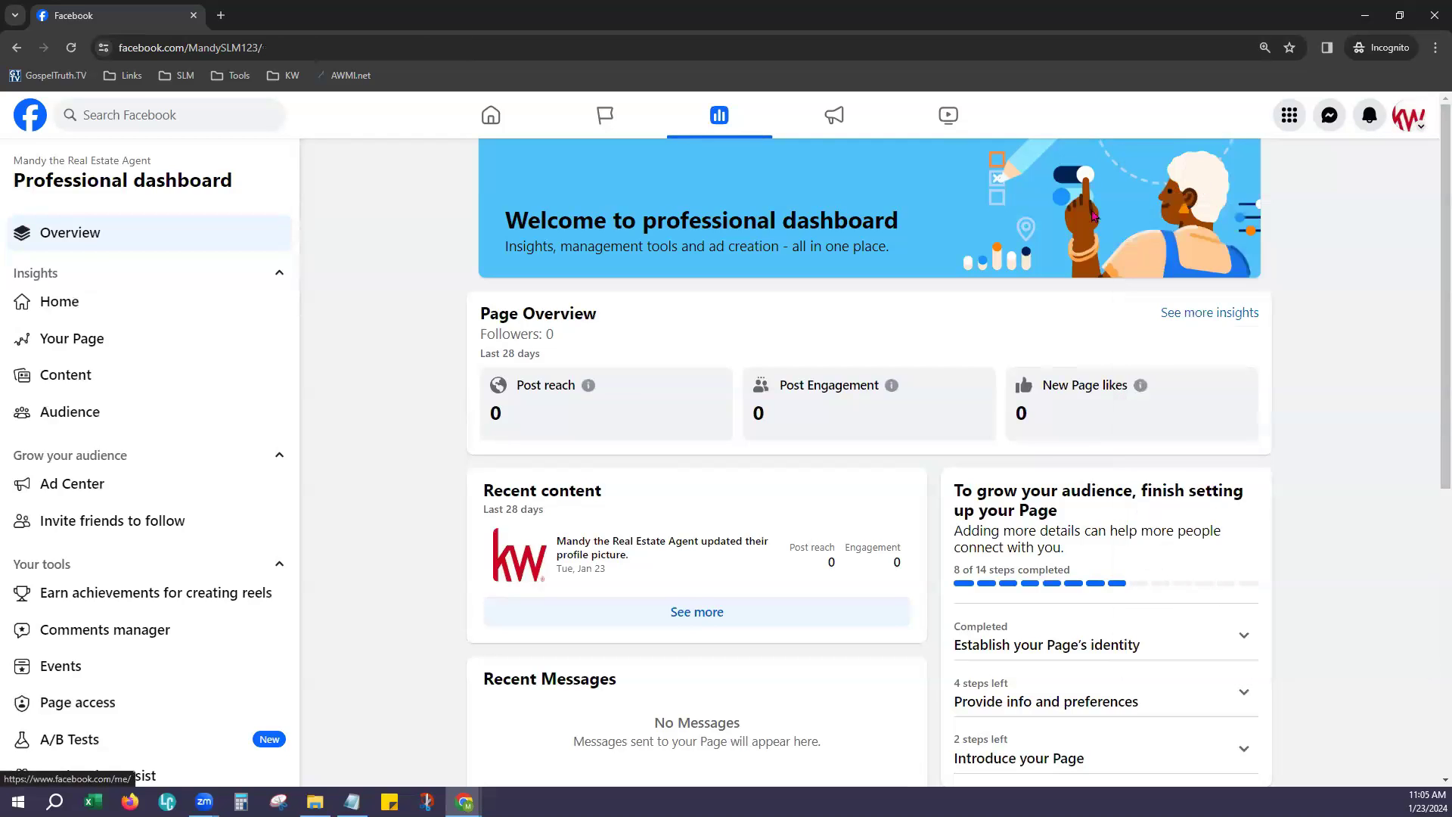